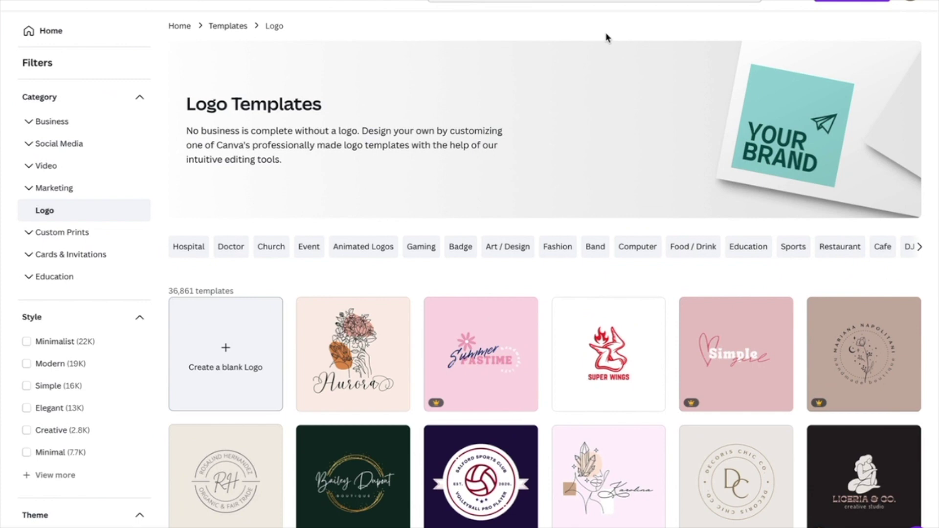
# Switch to the Retro Sunnies logo design in Canva and download it as a PNG
pyautogui.scroll(-2, 543, 208)
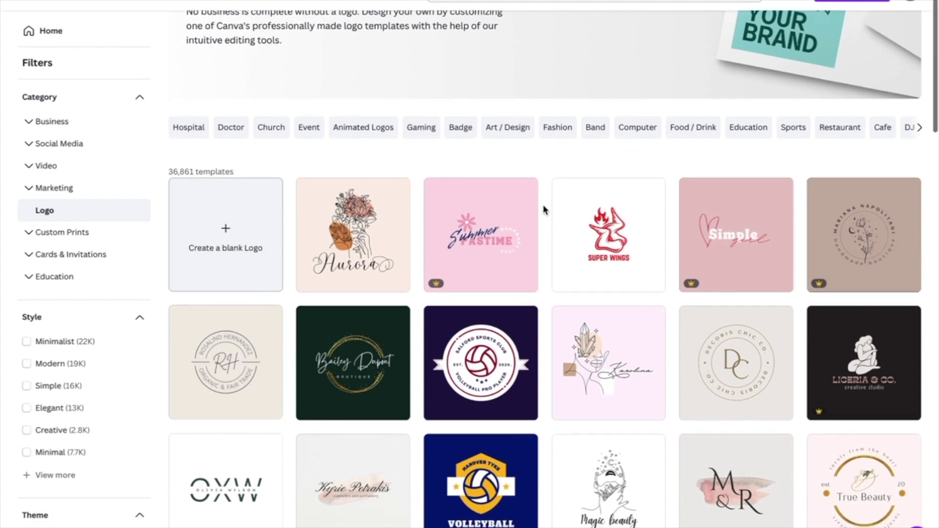
pyautogui.scroll(-8, 545, 201)
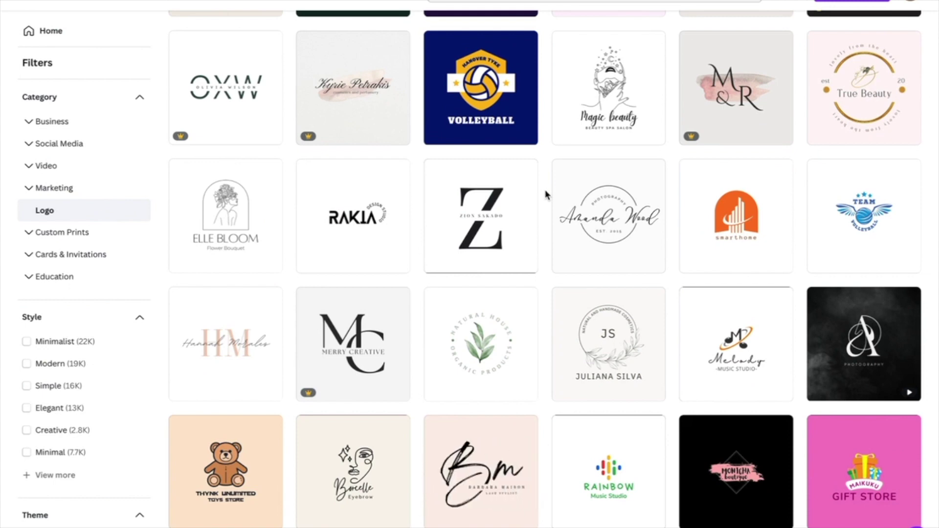
pyautogui.scroll(10, 546, 195)
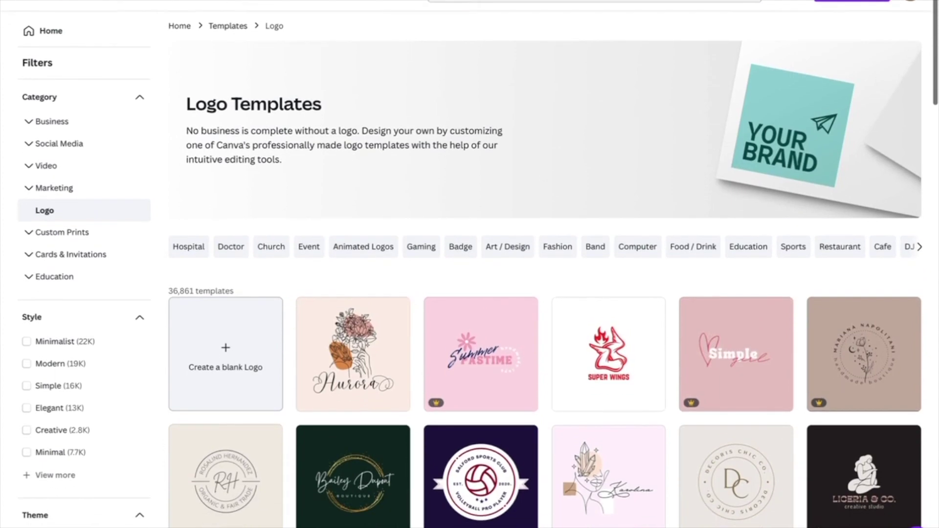
pyautogui.click(336, 34)
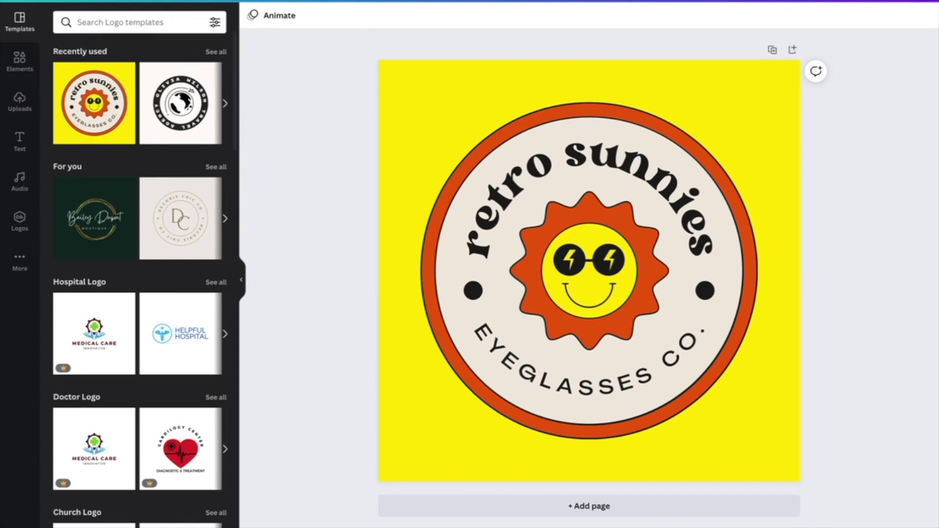
pyautogui.click(914, 2)
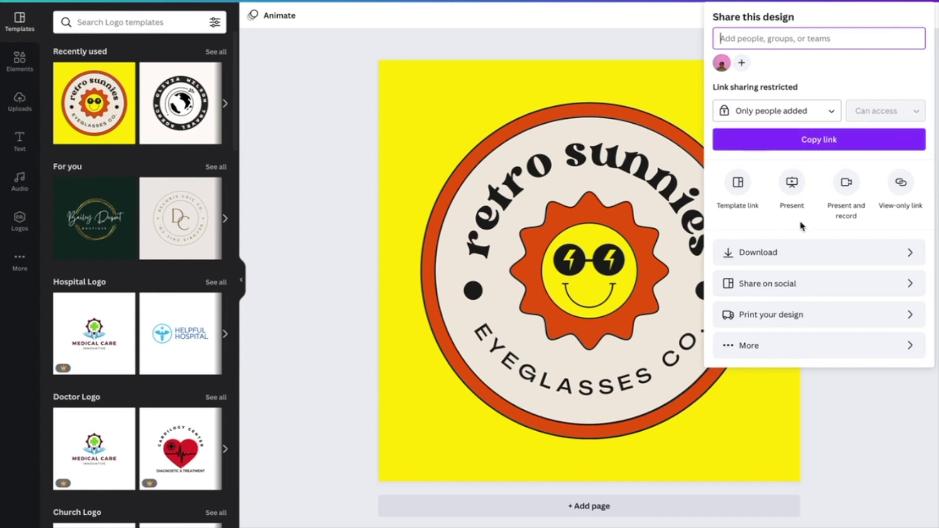
pyautogui.click(792, 253)
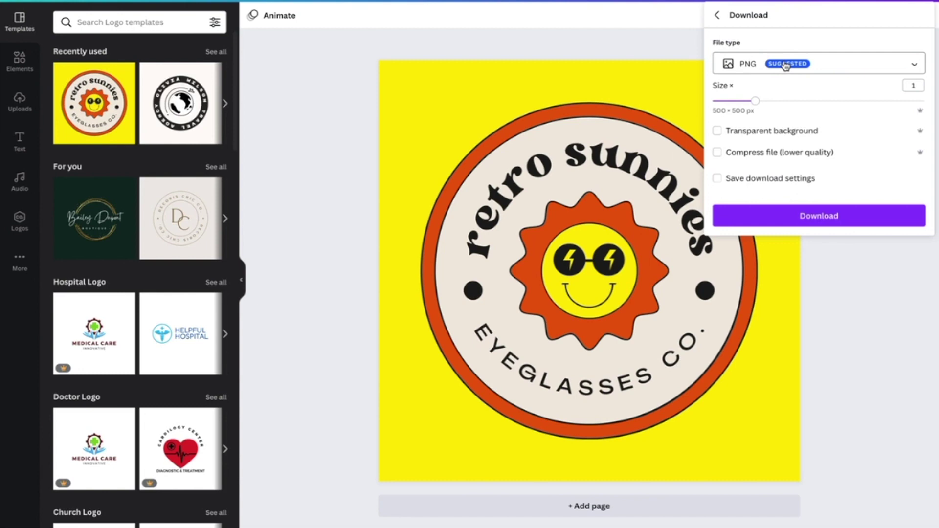
pyautogui.click(786, 67)
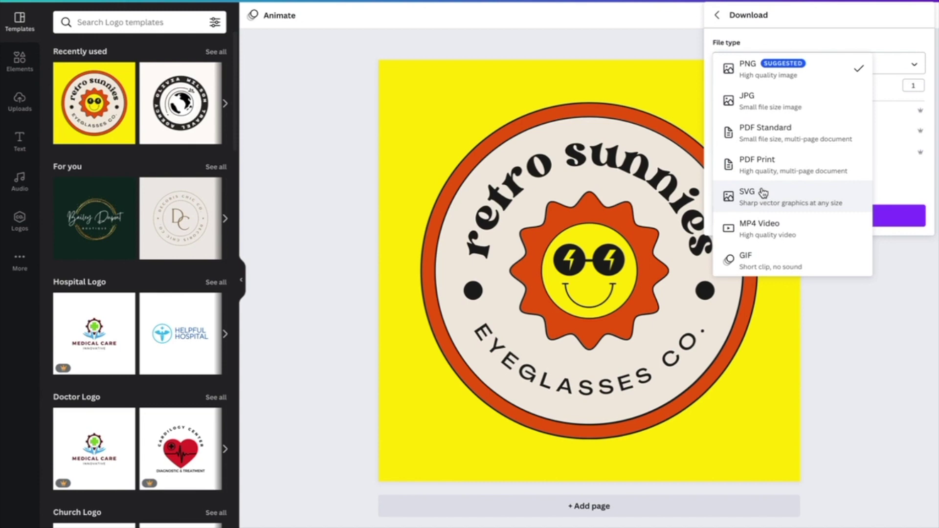
pyautogui.click(763, 65)
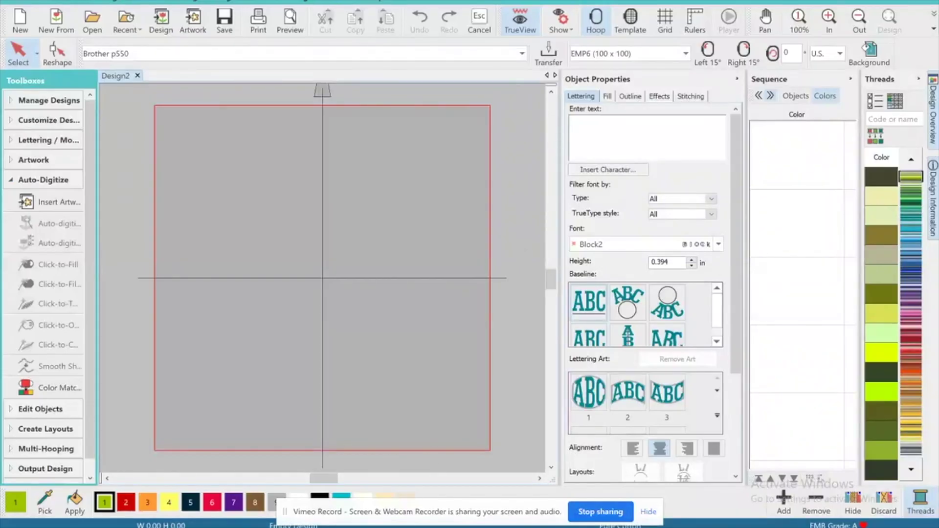
# Drag the retro logo PNG from the Downloads folder onto the Design2 canvas
pyautogui.hotkey('alt', 'Tab')
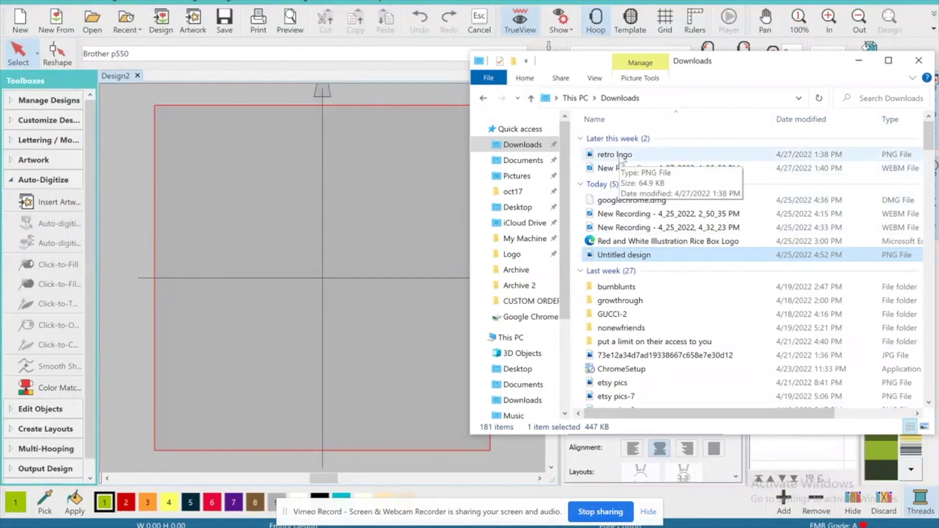
pyautogui.moveTo(620, 158); pyautogui.dragTo(313, 255)
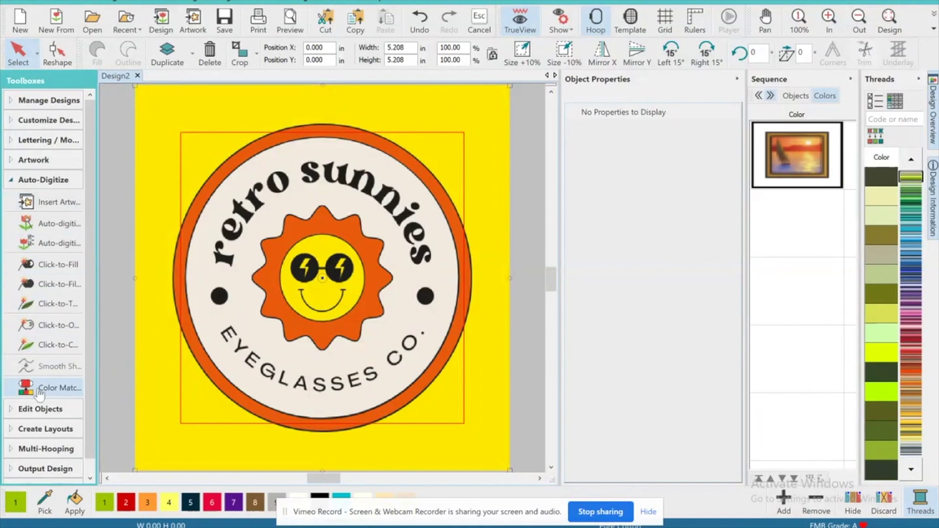
# Apply Click-to-Fill to the logo artwork, reducing it to 3 colours in Prepare Artwork
pyautogui.click(51, 184)
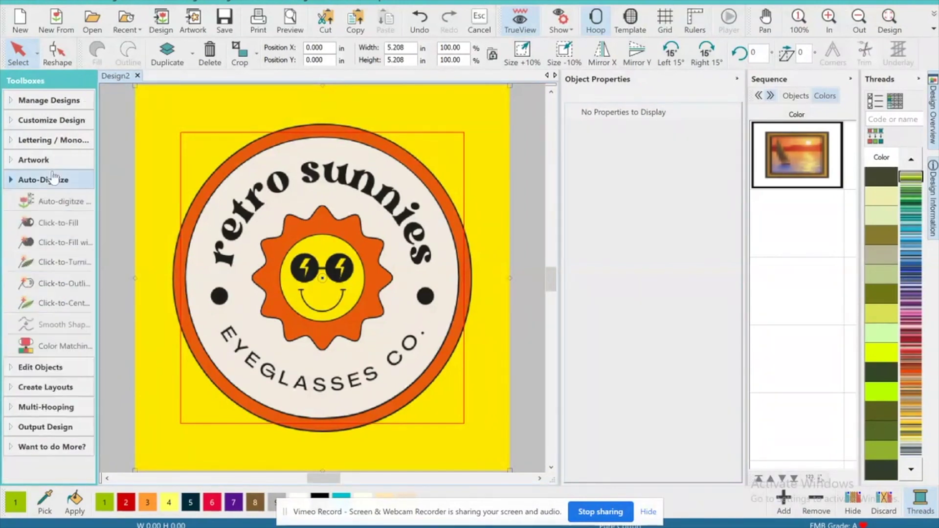
pyautogui.click(51, 184)
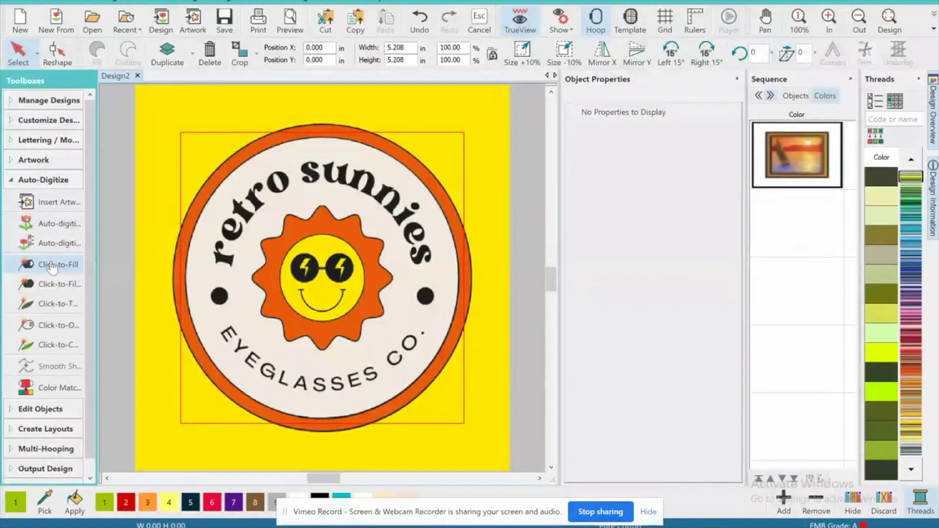
pyautogui.click(52, 265)
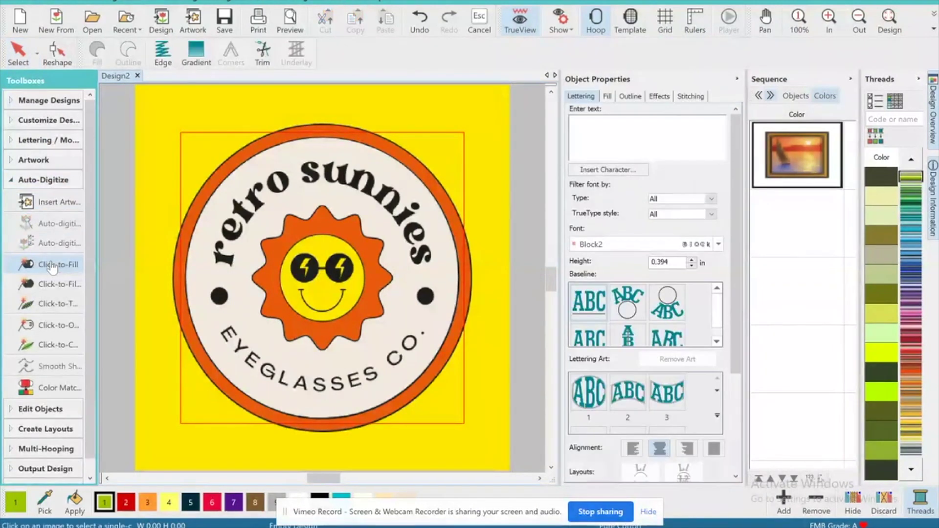
pyautogui.click(300, 270)
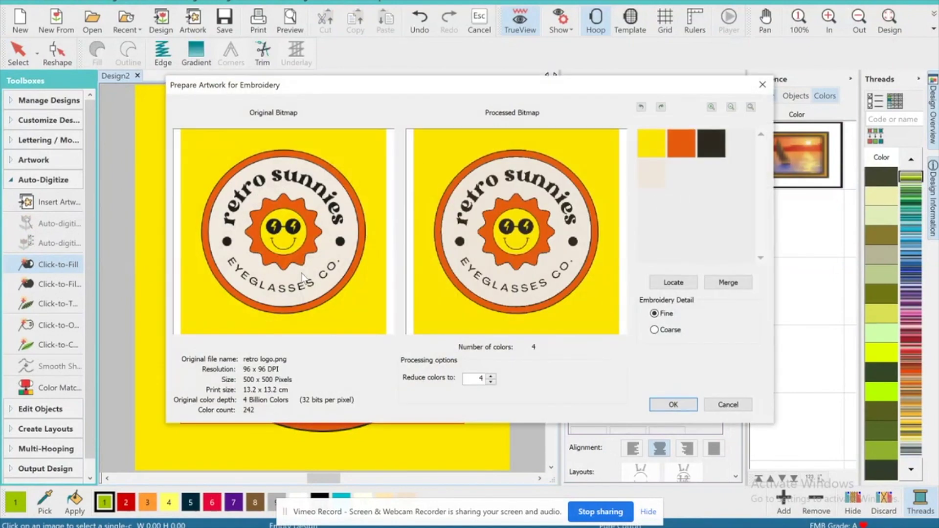
pyautogui.click(490, 381)
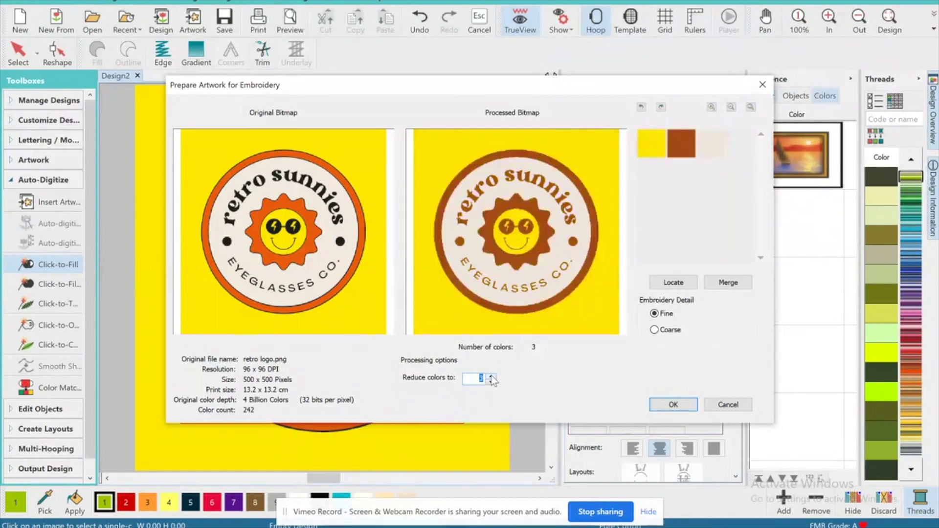
pyautogui.press('Return')
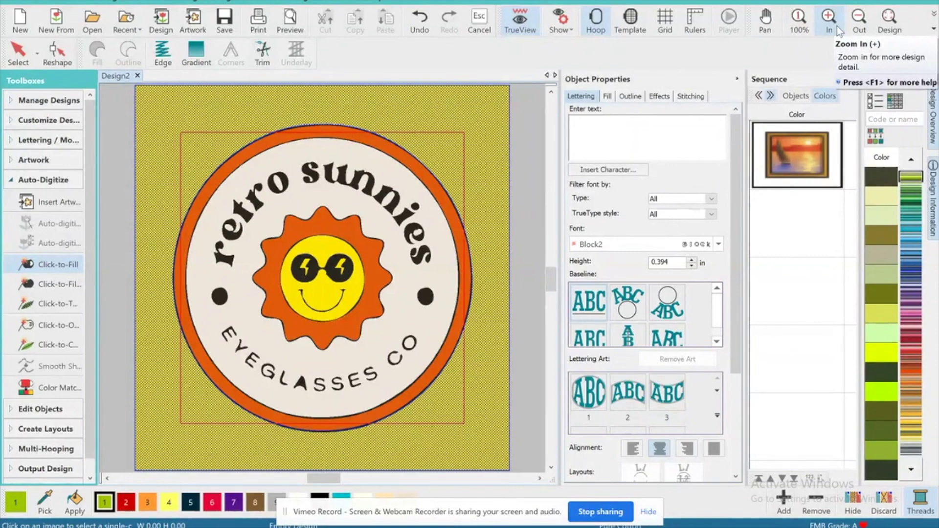
# Zoom in, create a Click-to-Fill fill on the cream ring behind the lettering, and select it
pyautogui.click(837, 31)
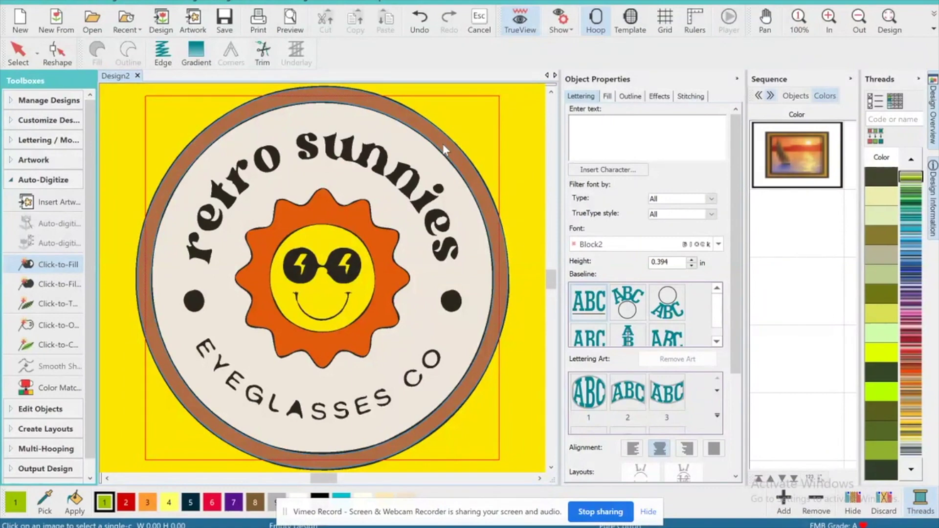
pyautogui.click(442, 144)
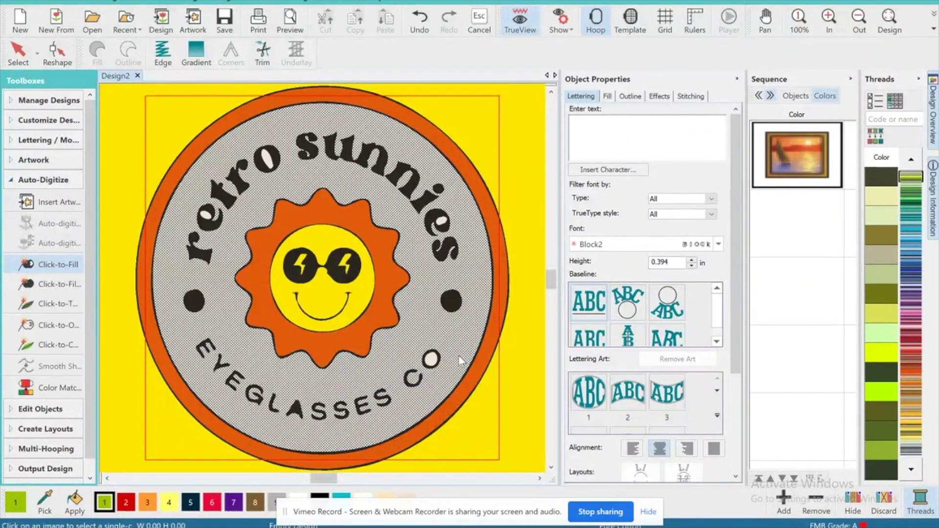
pyautogui.click(459, 355)
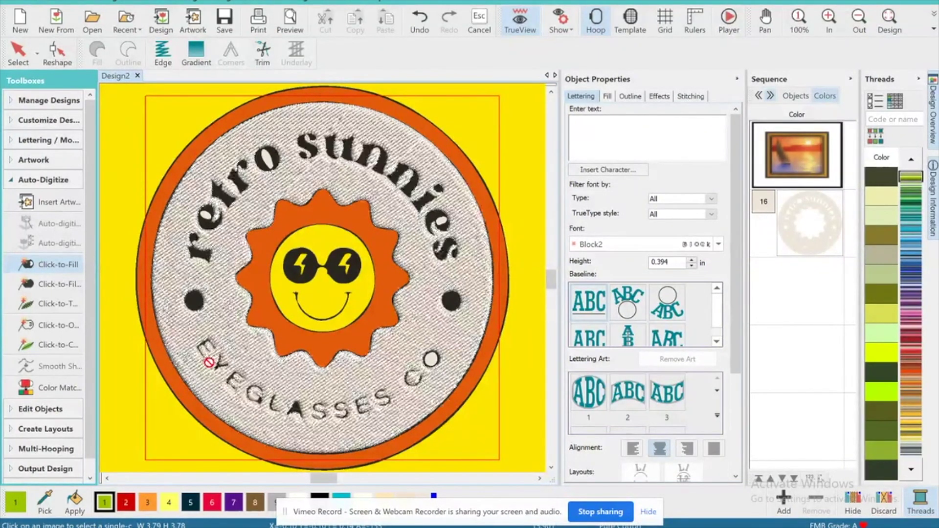
pyautogui.click(391, 399)
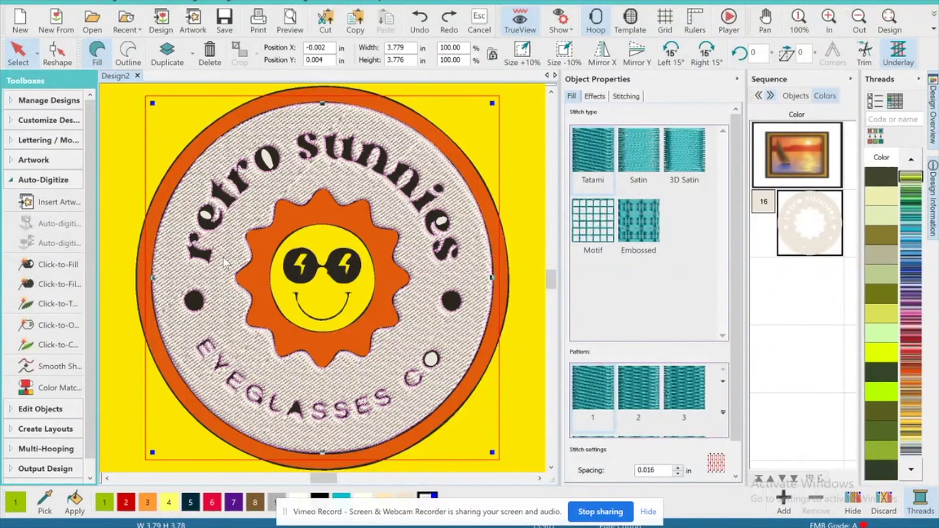
# Reshape the cream fill to remove the 'r' and 'e' letter cut-outs, then zoom out
pyautogui.click(61, 60)
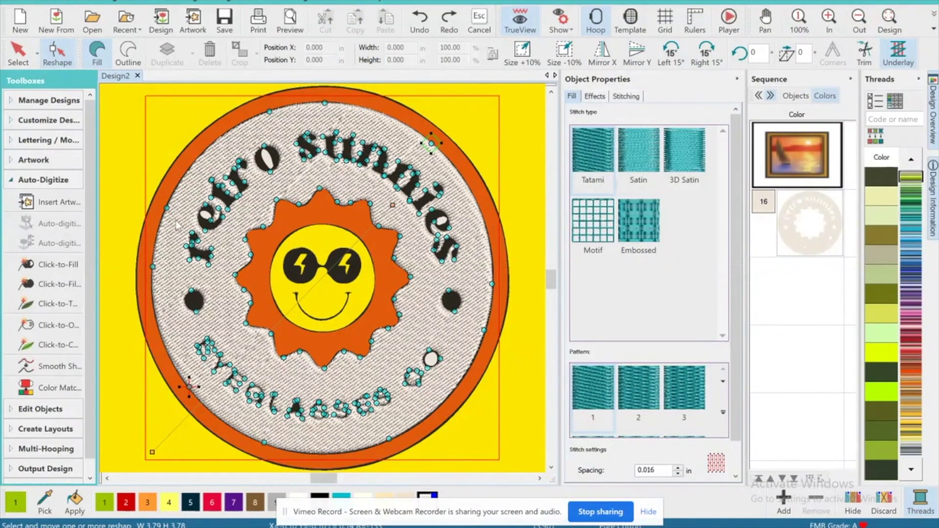
pyautogui.moveTo(210, 258); pyautogui.dragTo(192, 197)
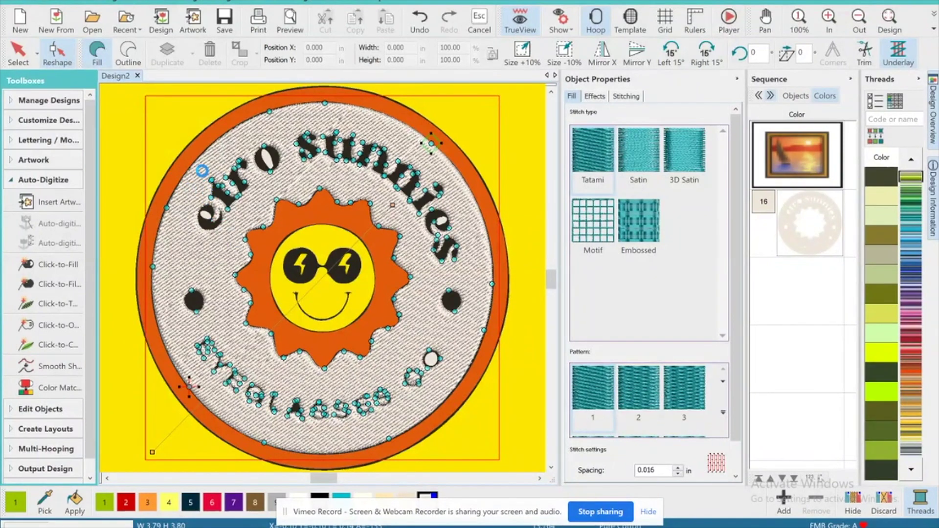
pyautogui.moveTo(202, 171); pyautogui.dragTo(256, 222)
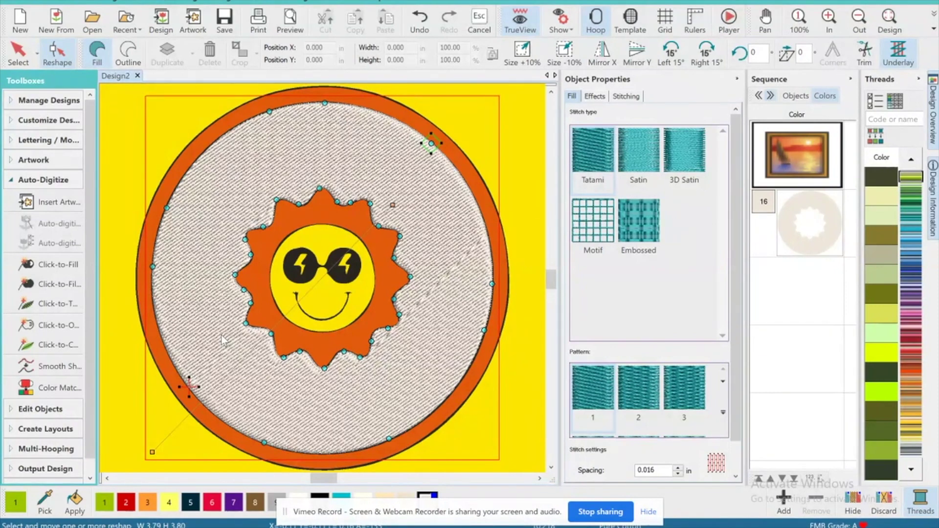
pyautogui.hotkey('shift', 'z')
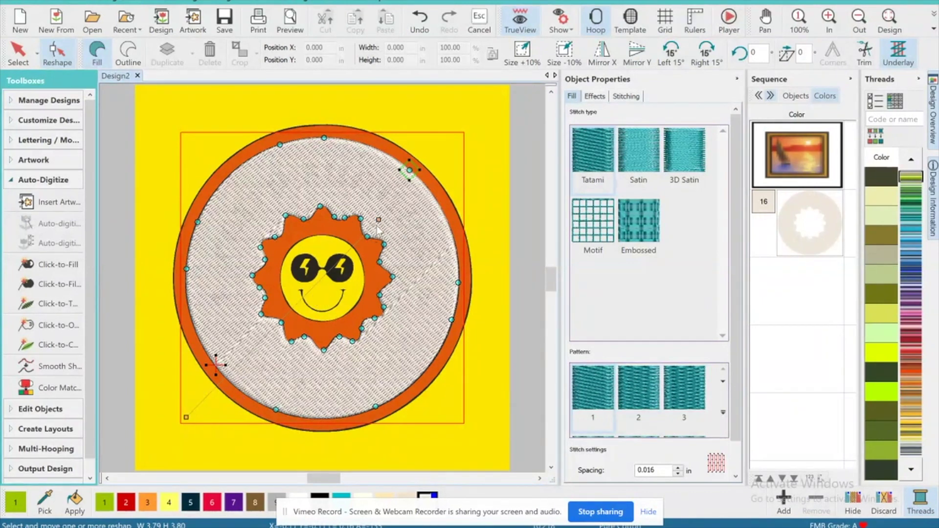
# Drag the cream fill's stitch-angle handle until the angle reads about 38°
pyautogui.moveTo(384, 217)
pyautogui.moveTo(379, 219); pyautogui.dragTo(450, 321)
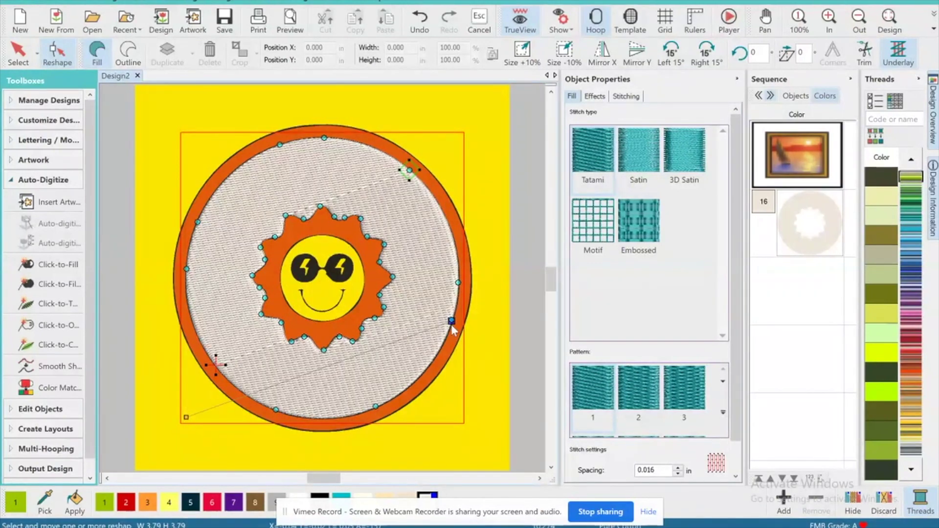
pyautogui.moveTo(451, 324); pyautogui.dragTo(356, 163)
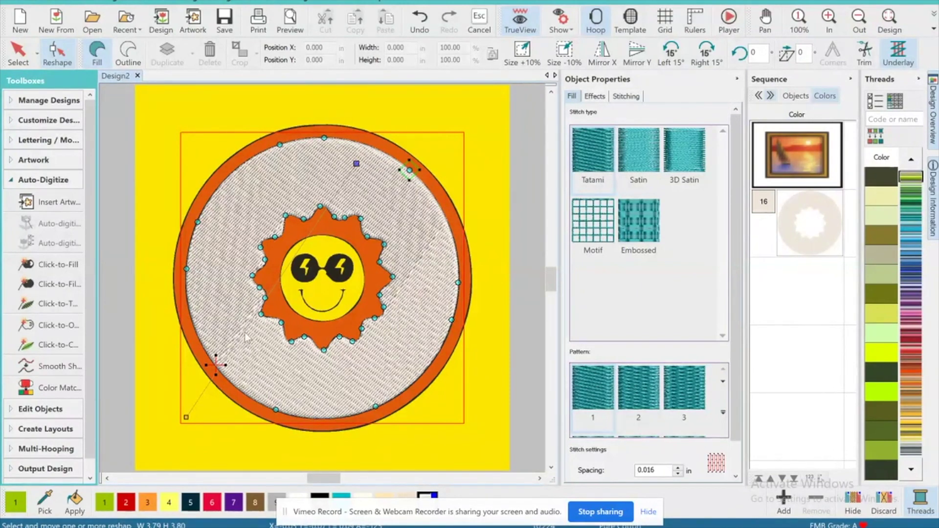
pyautogui.click(828, 21)
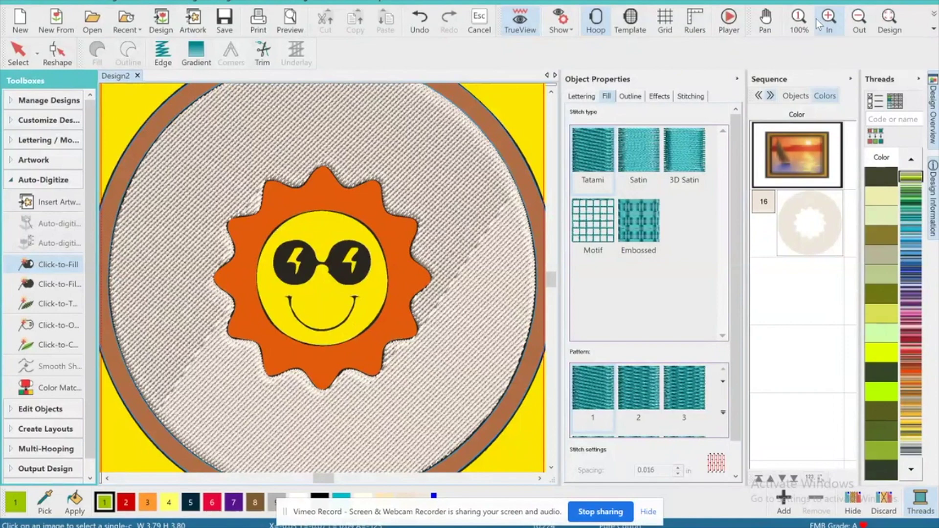
# Zoom in on the sun and fill its face as a solid yellow circle, ignoring holes
pyautogui.click(820, 23)
pyautogui.click(347, 311)
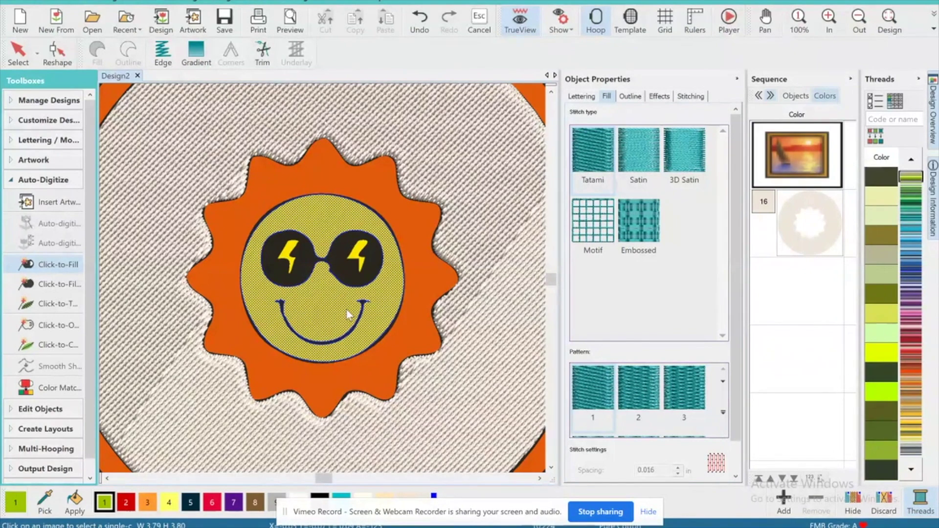
pyautogui.press('Escape')
pyautogui.click(583, 223)
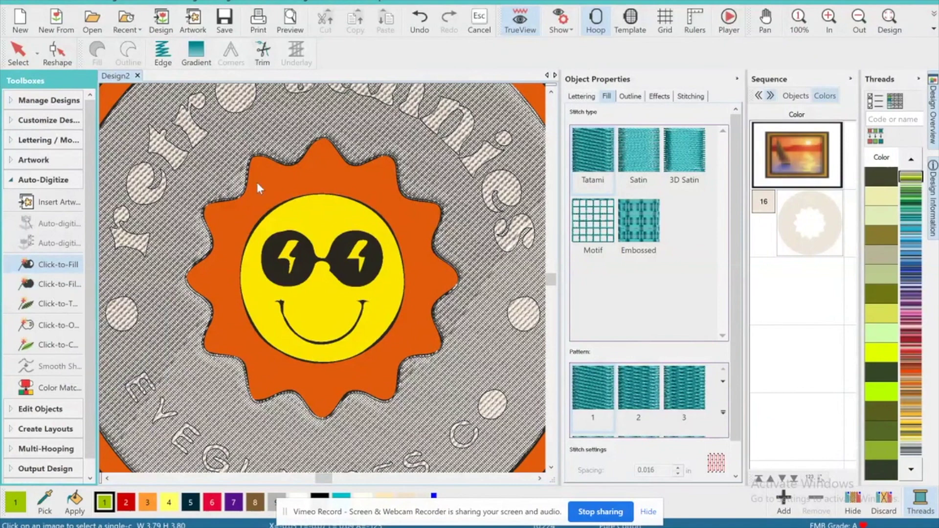
pyautogui.click(307, 251)
pyautogui.click(338, 343)
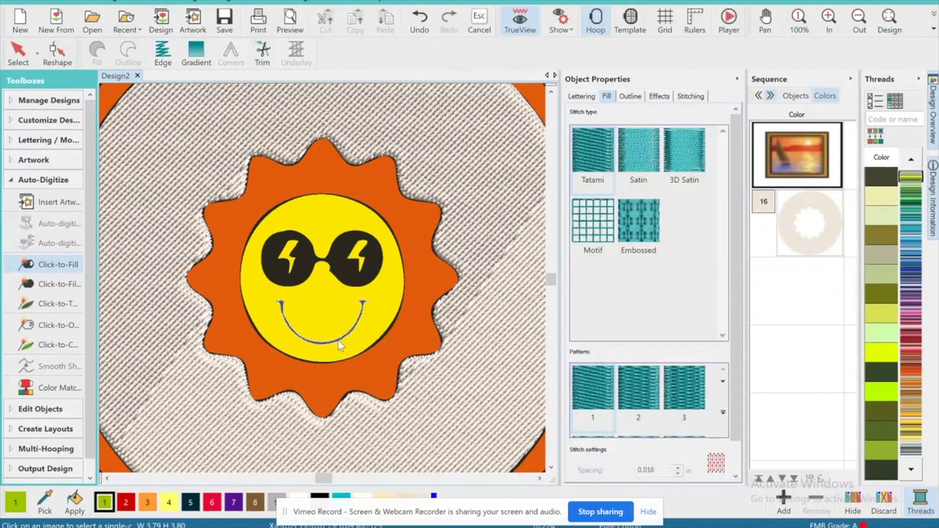
pyautogui.click(351, 288)
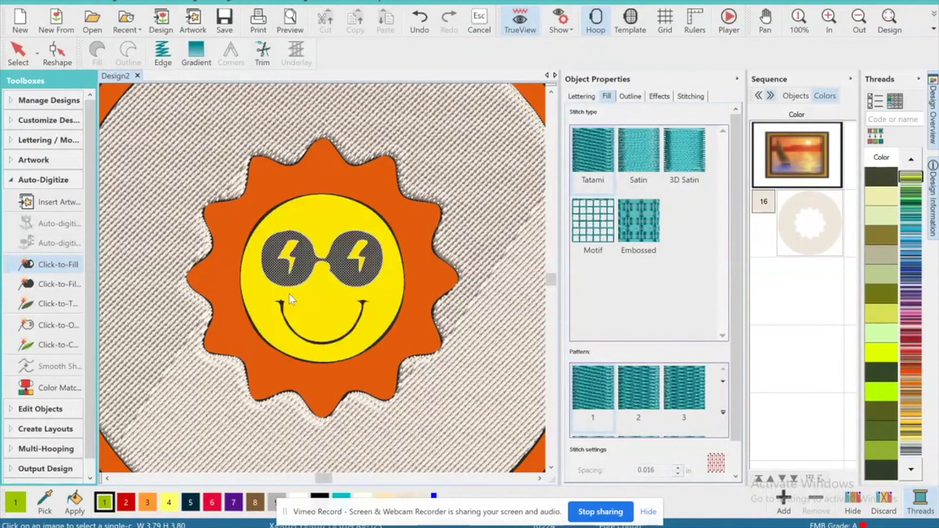
pyautogui.click(56, 288)
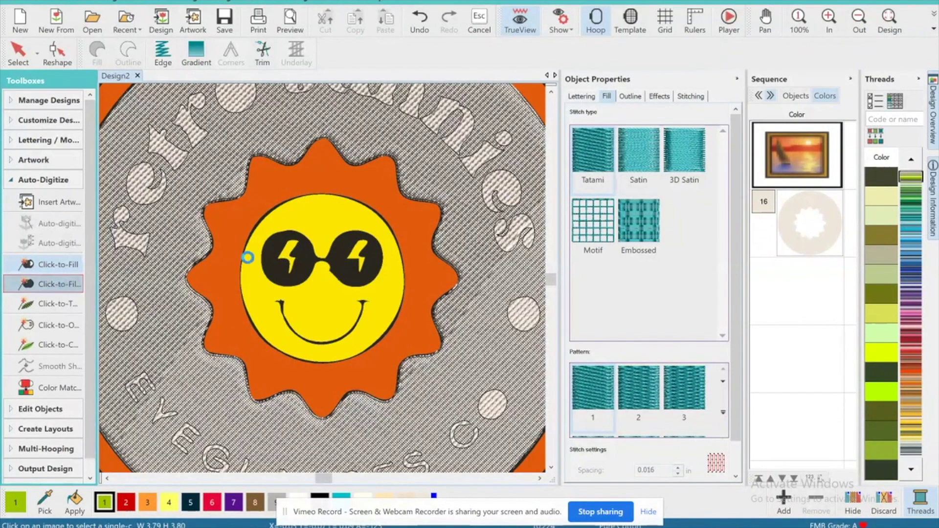
pyautogui.click(328, 304)
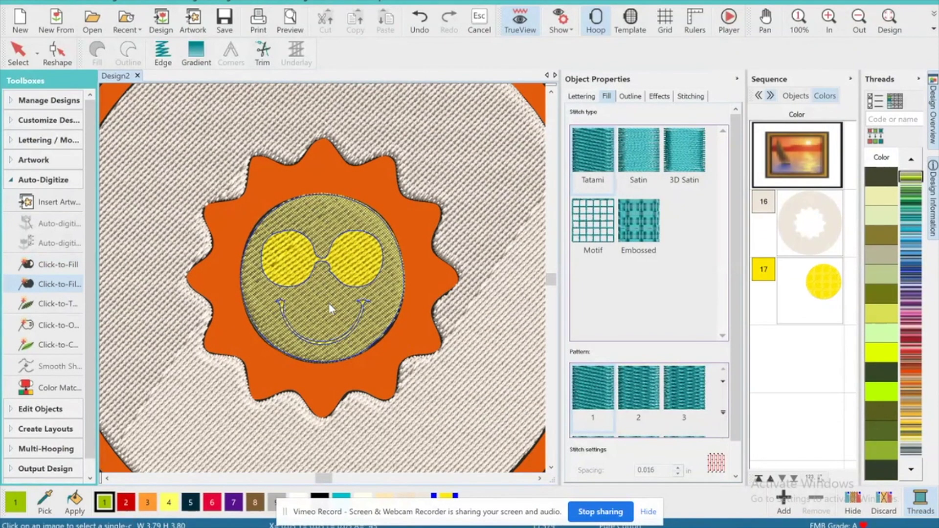
pyautogui.click(22, 58)
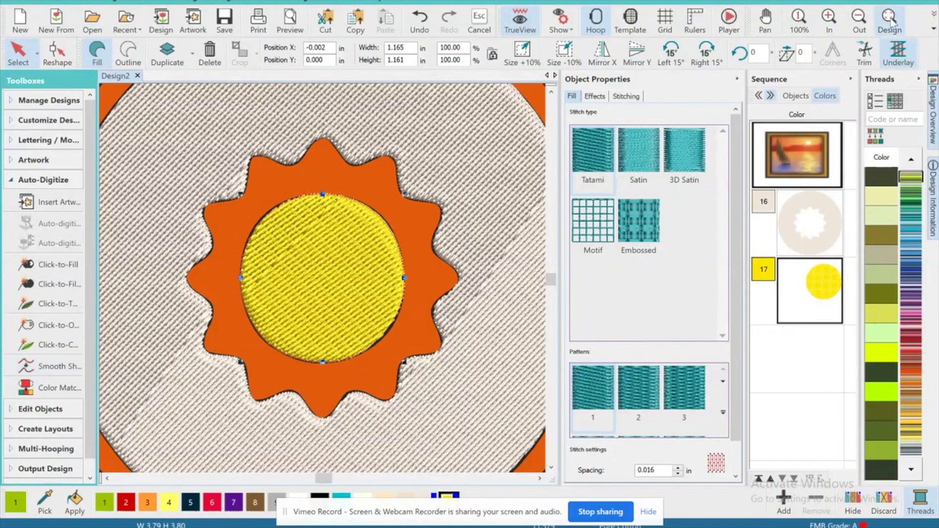
# Smooth the yellow circle's outline and nudge its top node slightly right
pyautogui.click(859, 20)
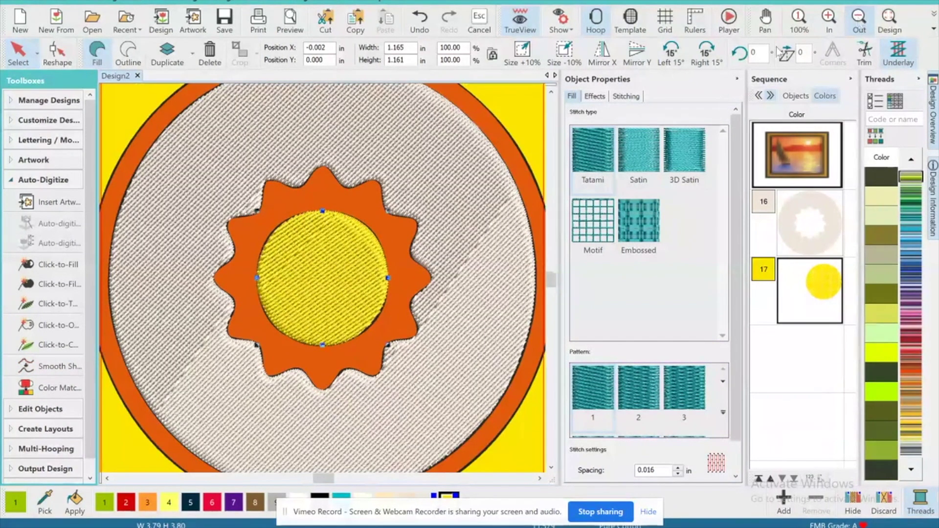
pyautogui.click(69, 368)
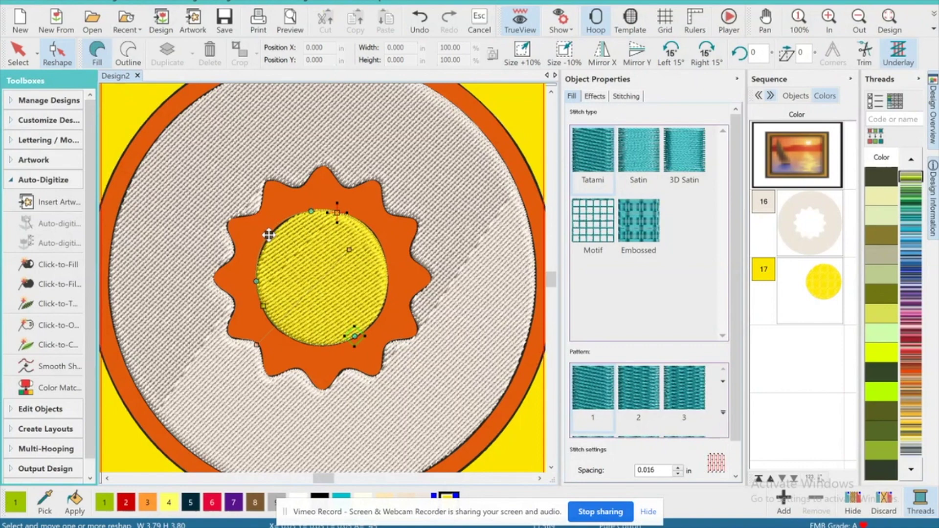
pyautogui.click(338, 213)
pyautogui.moveTo(339, 213); pyautogui.dragTo(348, 215)
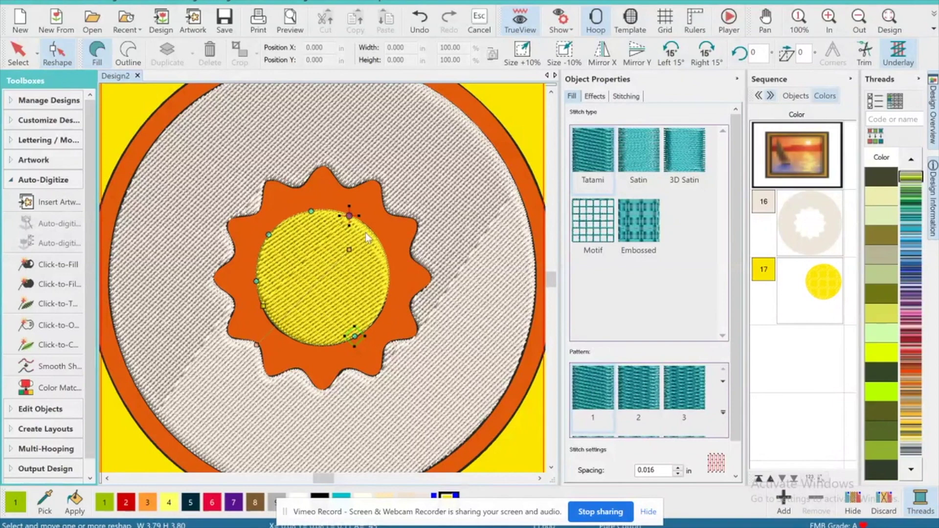
pyautogui.click(355, 335)
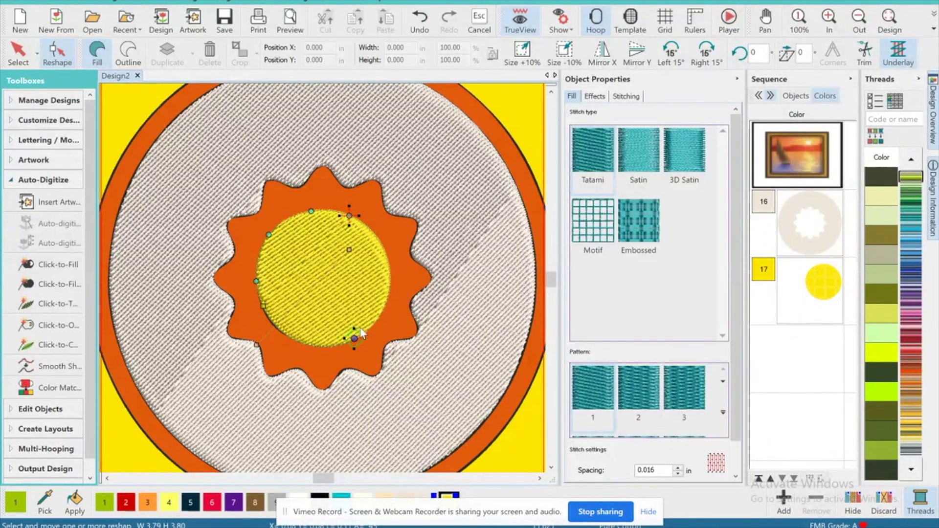
# Fill the sunglasses with dark stitches using Click-to-Fill and smooth their outline
pyautogui.press('Return')
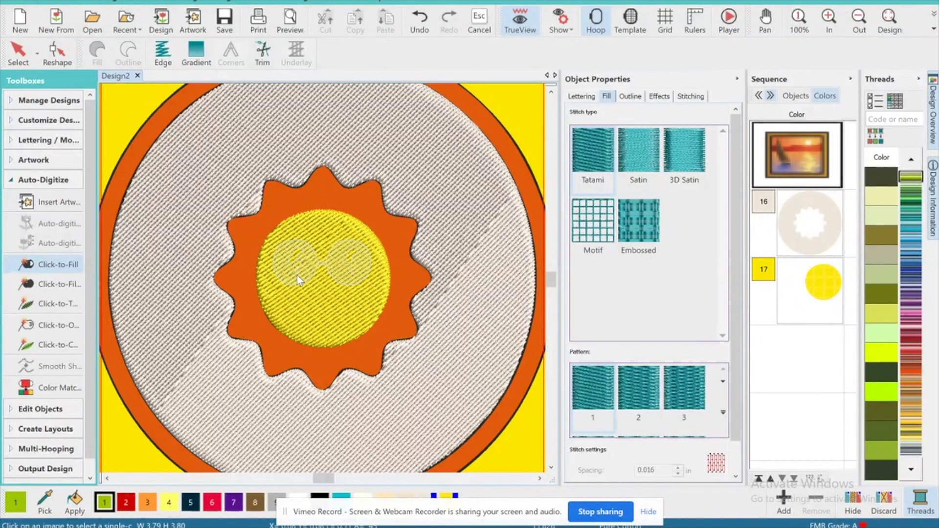
pyautogui.click(300, 275)
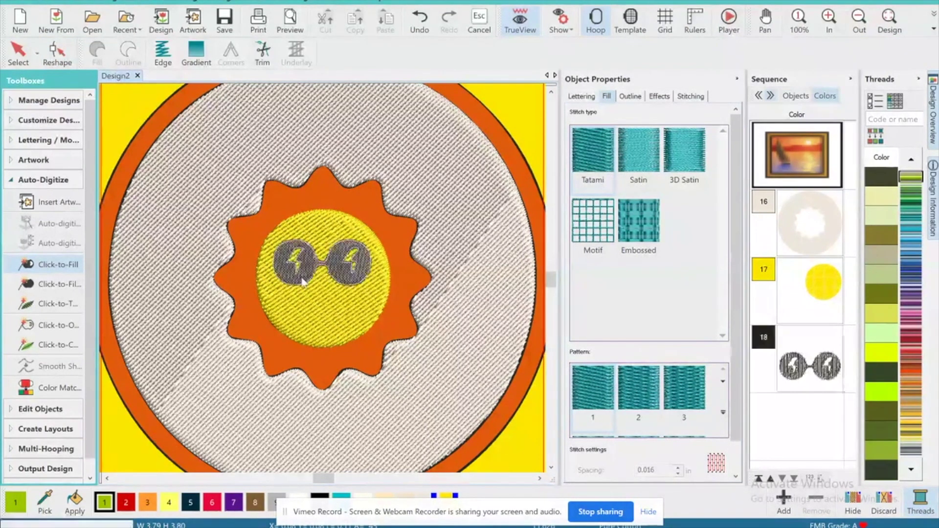
pyautogui.click(17, 53)
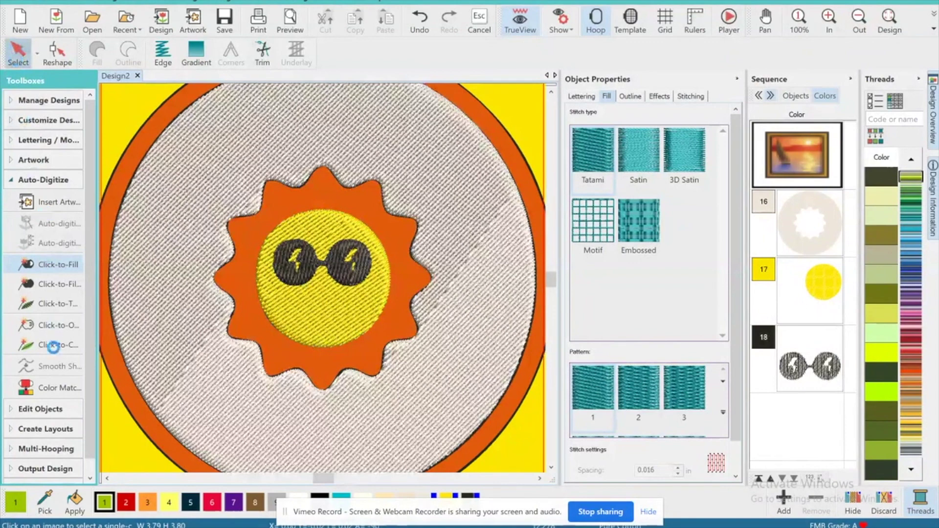
pyautogui.click(54, 367)
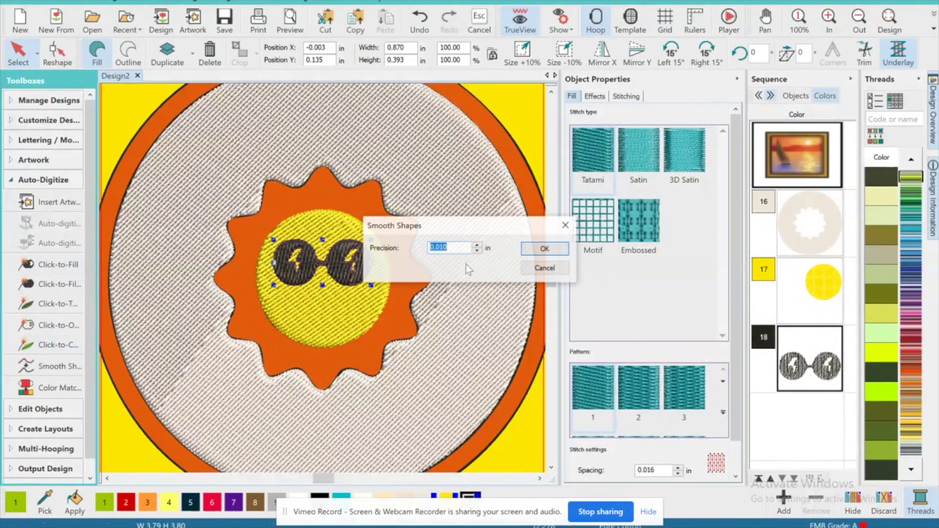
pyautogui.click(541, 246)
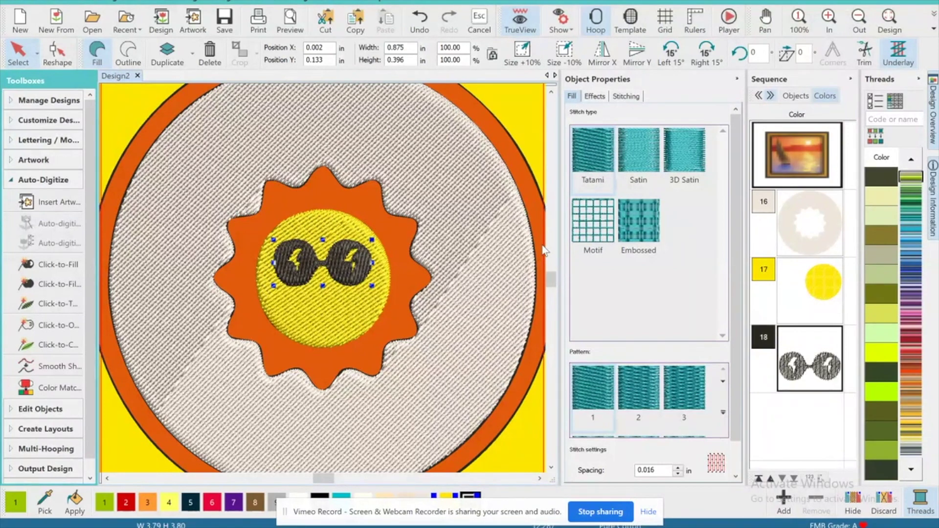
# Switch the sunglasses to satin stitching with the stitch angle set to about 57°
pyautogui.click(638, 149)
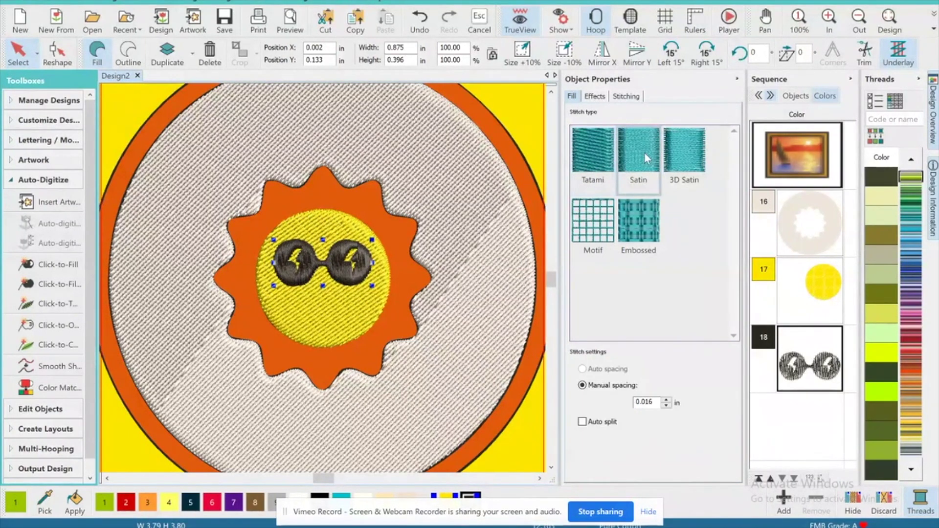
pyautogui.click(57, 54)
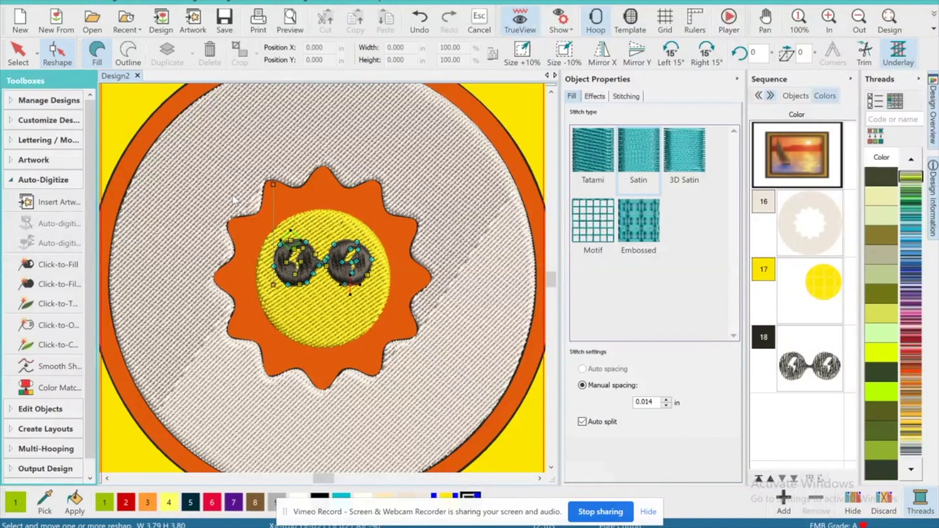
pyautogui.moveTo(273, 184); pyautogui.dragTo(382, 284)
pyautogui.click(18, 54)
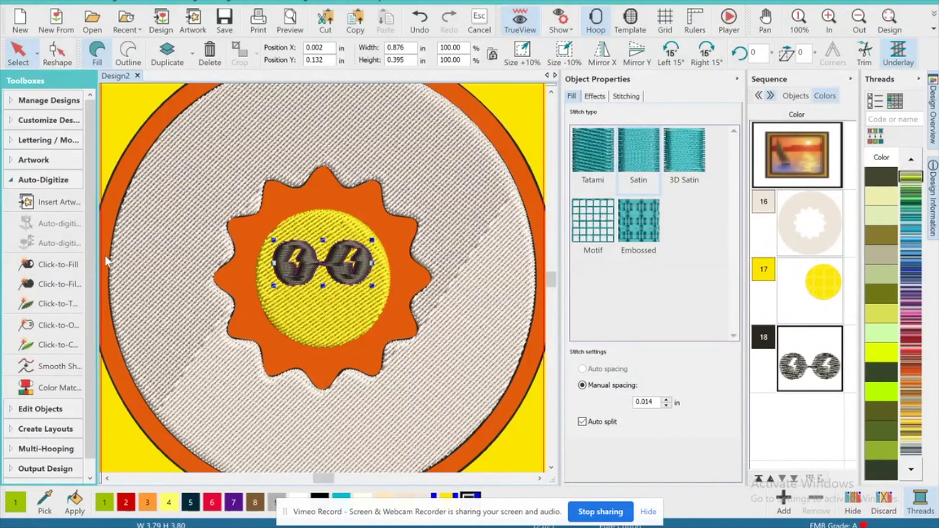
# Digitize the smile as a smoothed satin object, then select the beige fill inside the ring
pyautogui.click(59, 264)
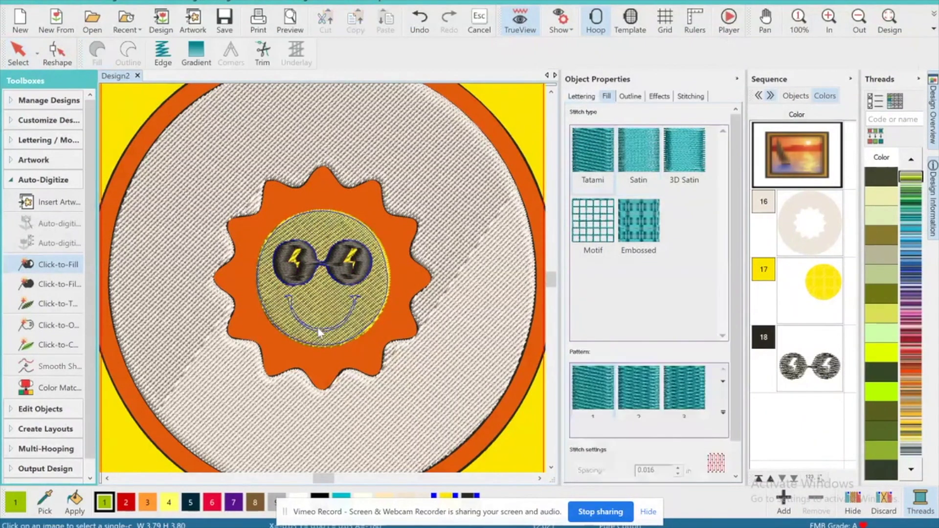
pyautogui.click(318, 329)
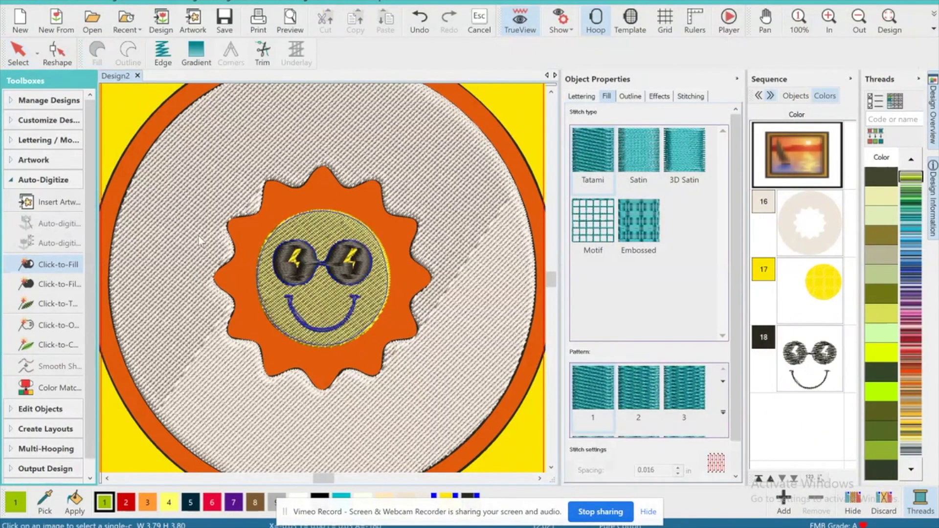
pyautogui.press('Escape')
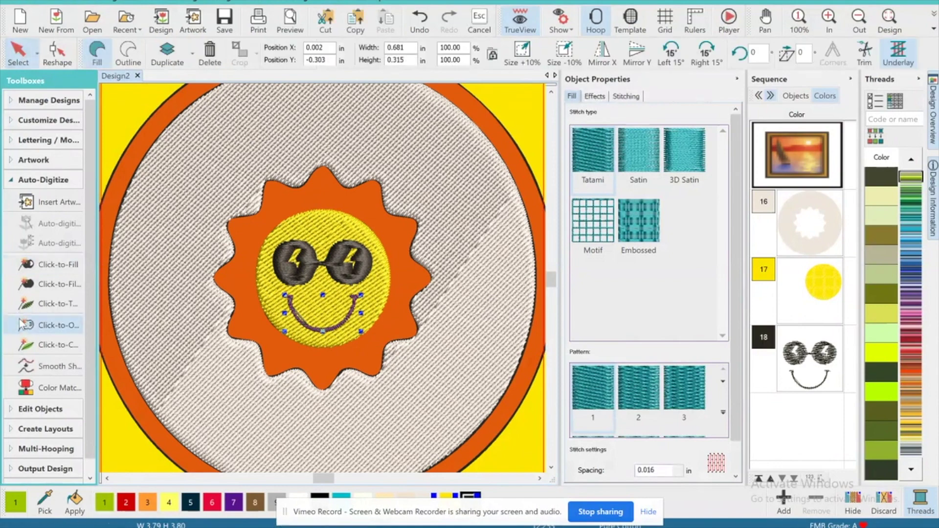
pyautogui.click(46, 366)
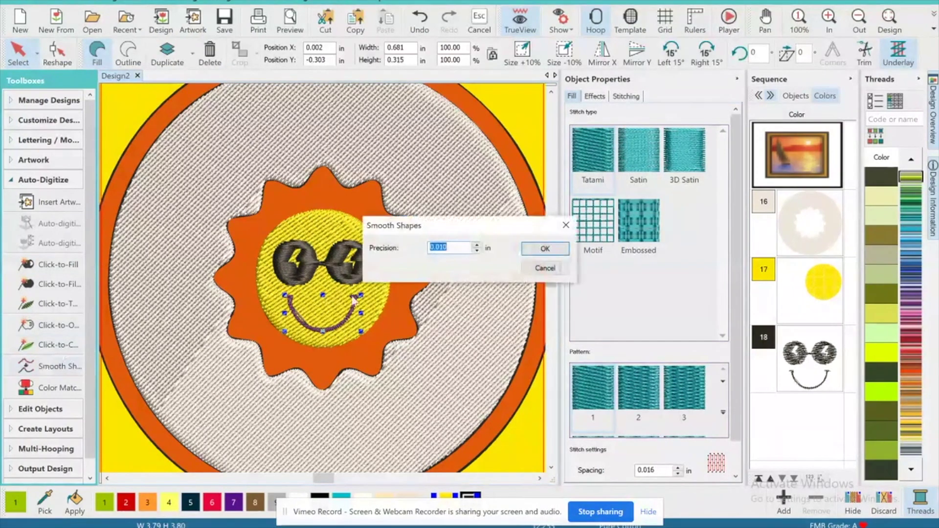
pyautogui.click(544, 247)
pyautogui.click(650, 156)
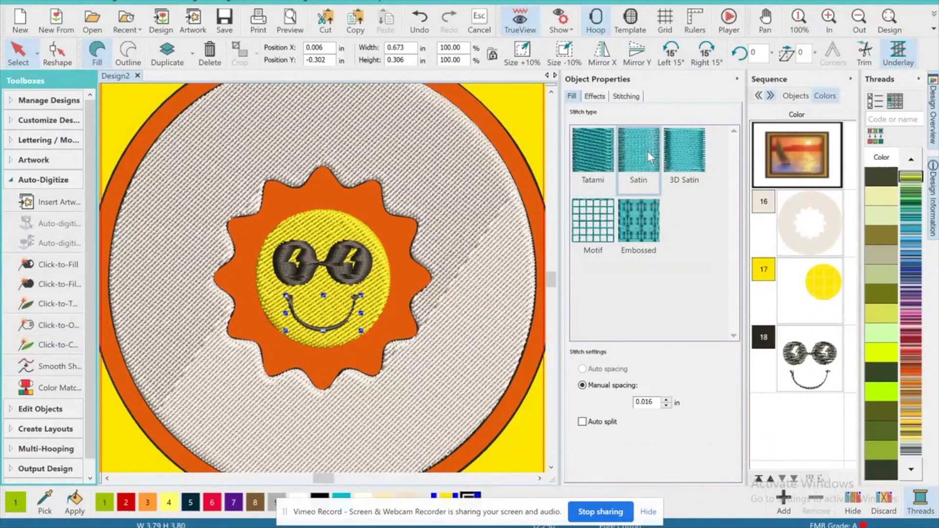
pyautogui.click(57, 54)
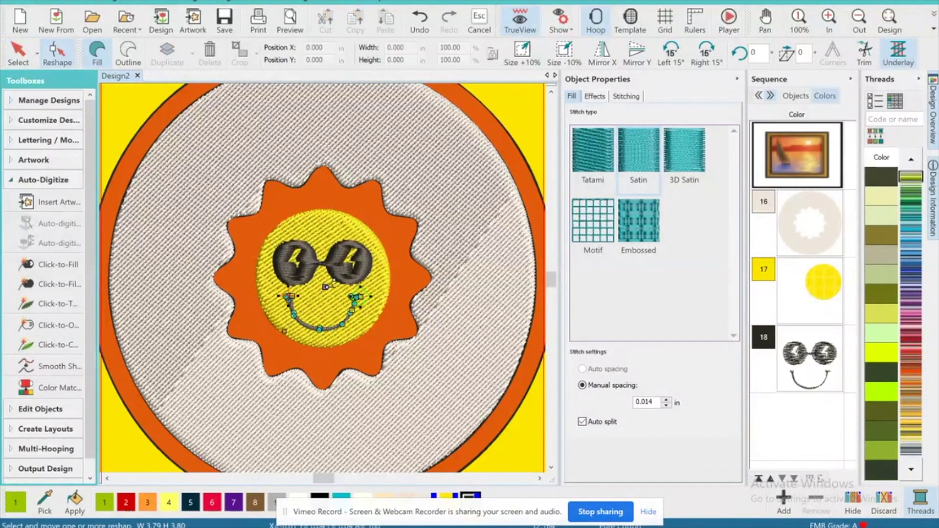
pyautogui.click(18, 54)
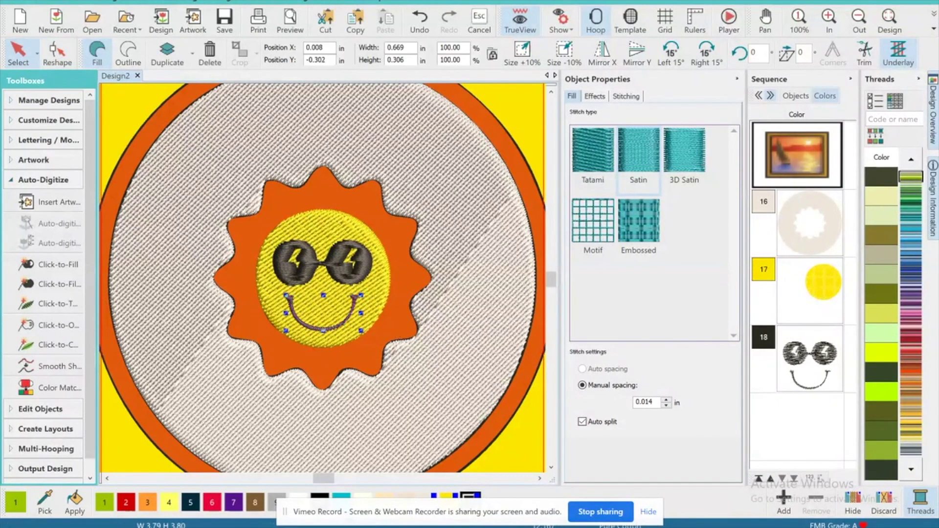
pyautogui.click(379, 323)
# Click-to-Fill the left dot and the letters of 'retro' in dark thread
pyautogui.press('0')
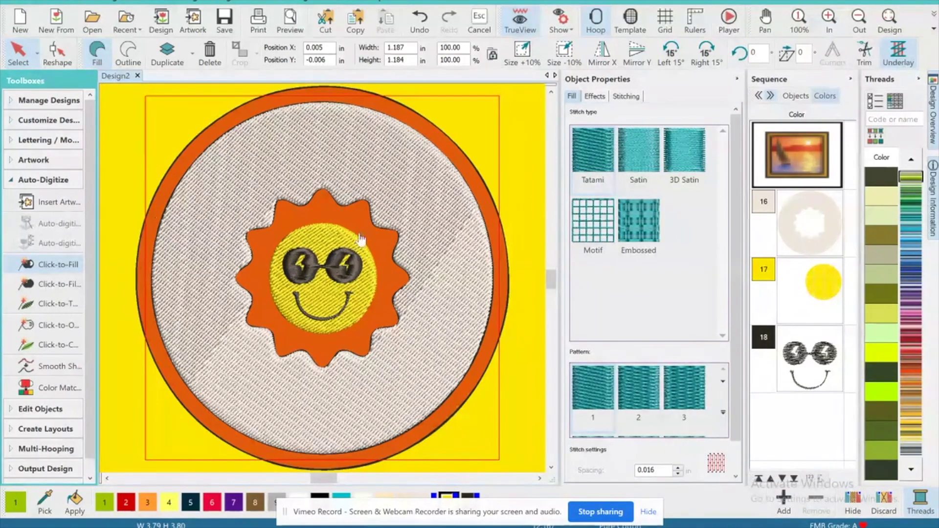
pyautogui.click(315, 399)
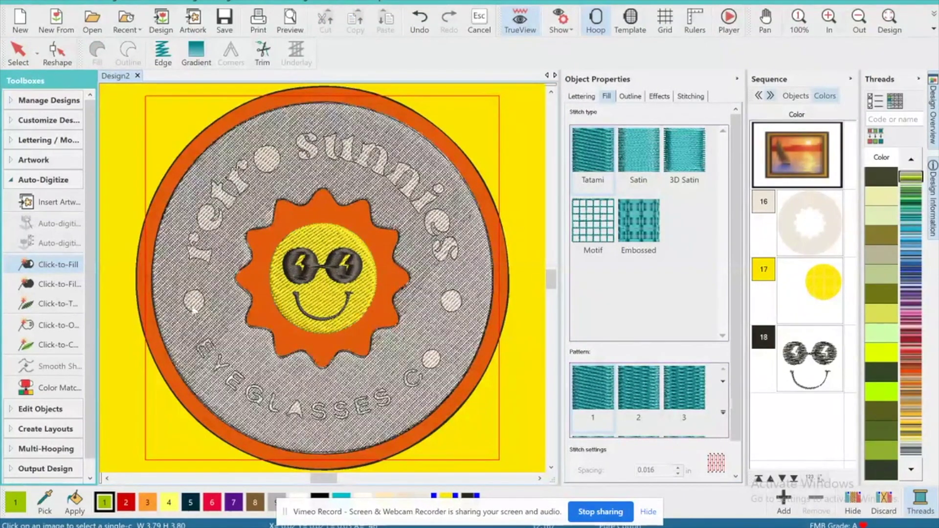
pyautogui.click(192, 307)
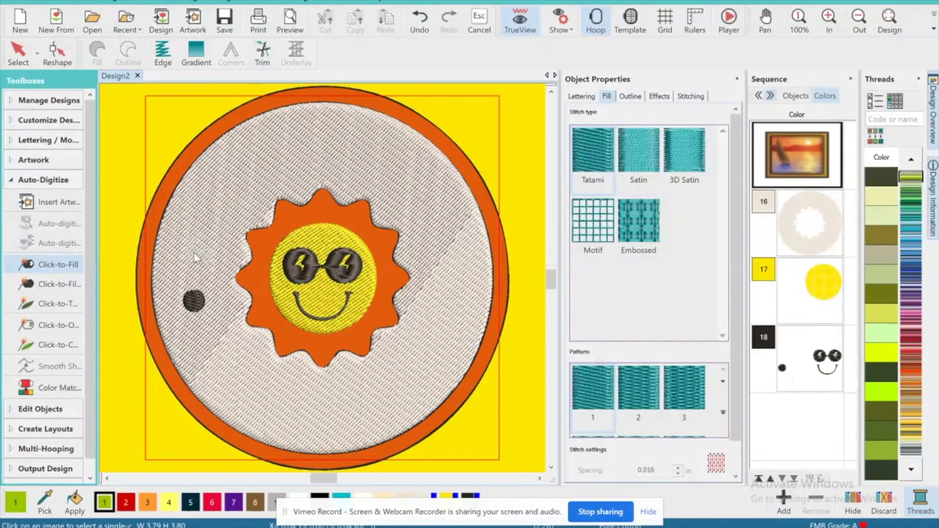
pyautogui.click(196, 241)
pyautogui.click(208, 215)
pyautogui.click(228, 196)
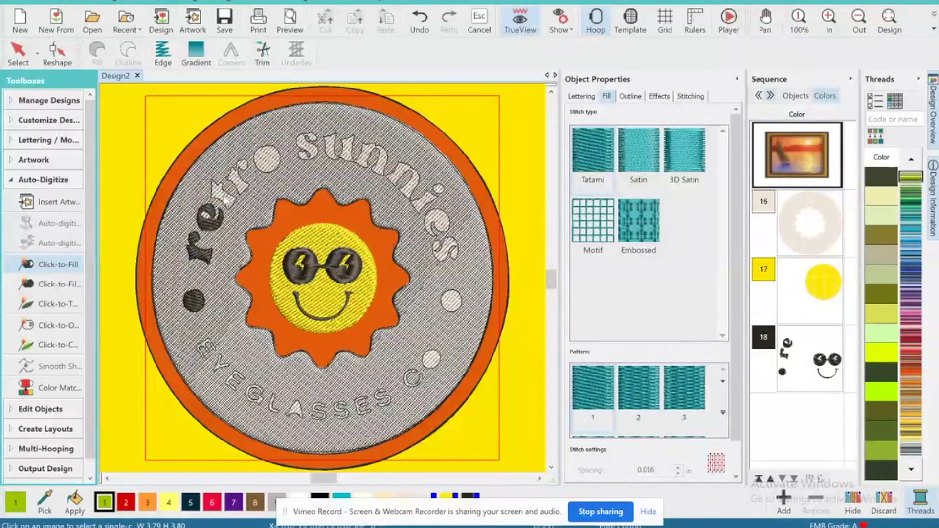
pyautogui.click(240, 171)
pyautogui.click(264, 164)
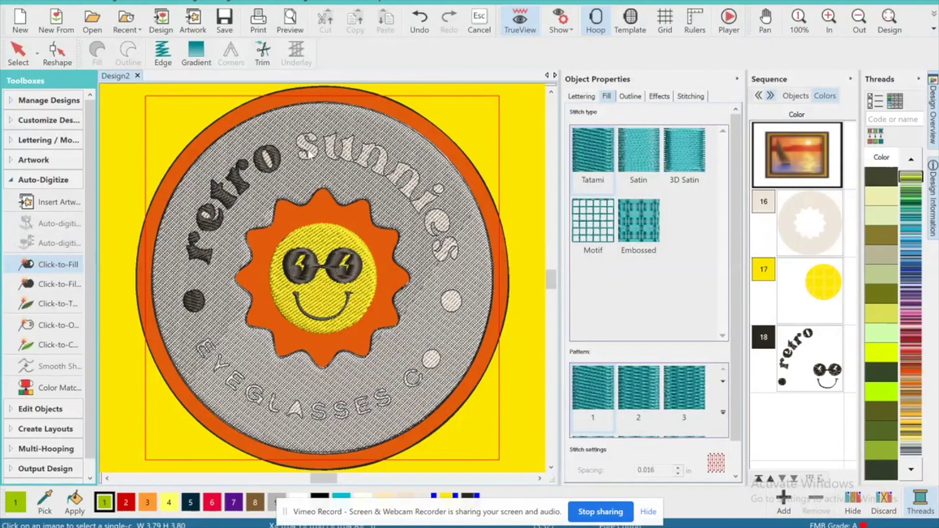
# Fill each letter of 'sunnies' and the right dot in dark thread
pyautogui.click(308, 148)
pyautogui.click(342, 152)
pyautogui.click(374, 158)
pyautogui.click(409, 174)
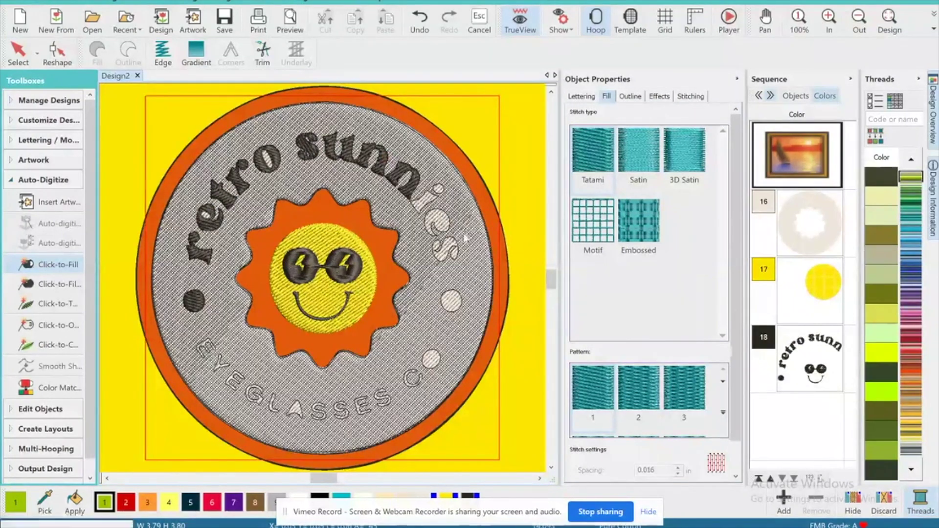
pyautogui.click(434, 192)
pyautogui.click(445, 224)
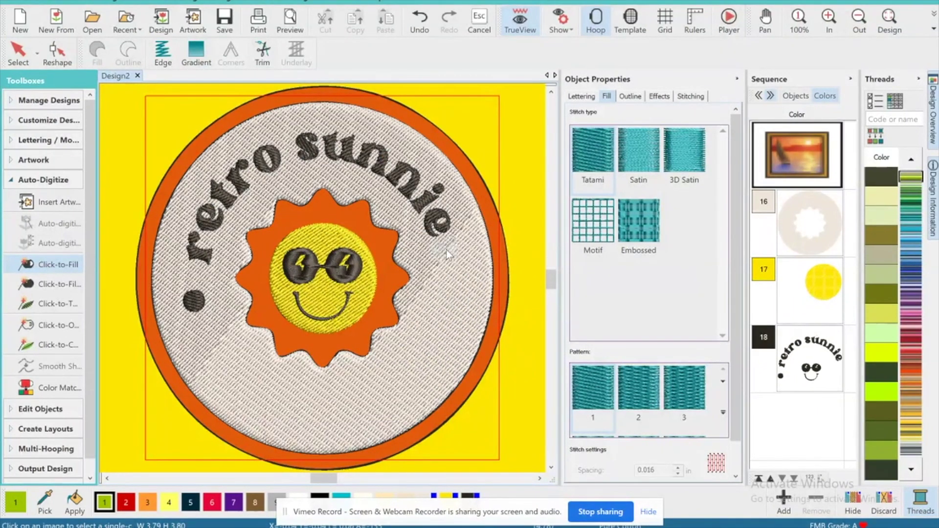
pyautogui.click(446, 250)
pyautogui.click(451, 301)
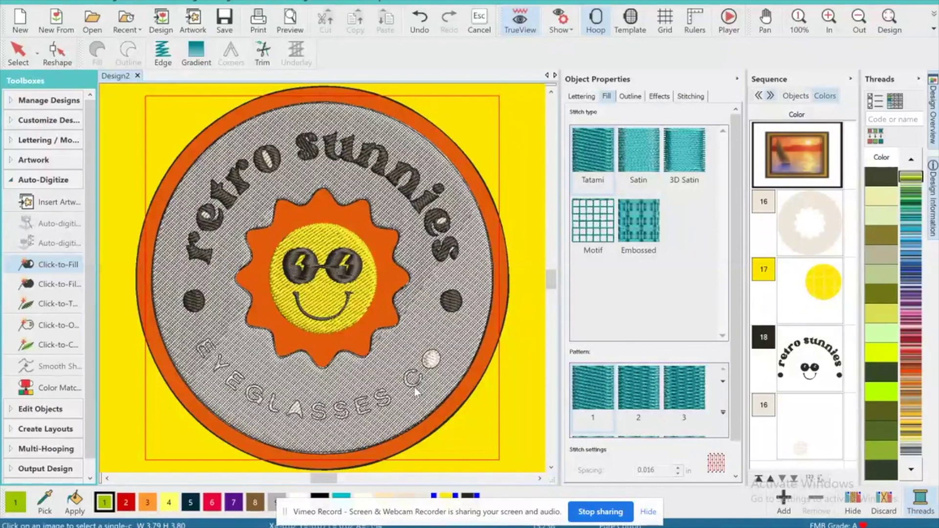
# Undo the stray fill near CO, then fill CO and EYEGLASSES letters back to G
pyautogui.click(419, 19)
pyautogui.click(415, 382)
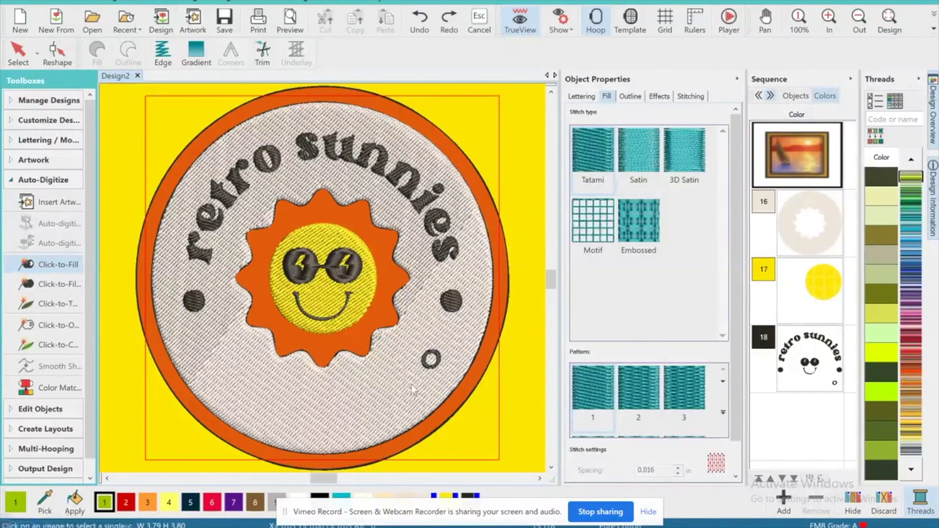
pyautogui.click(390, 398)
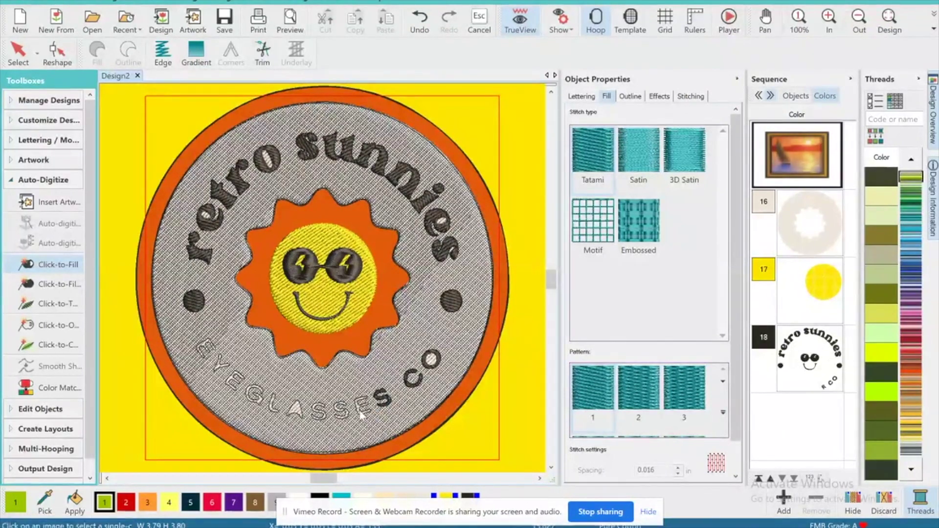
pyautogui.click(361, 410)
pyautogui.click(340, 413)
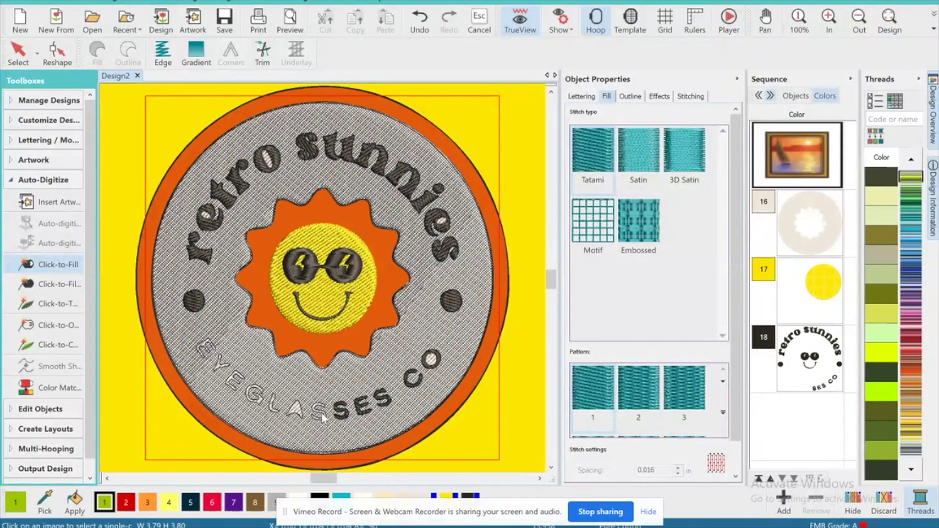
pyautogui.click(314, 412)
pyautogui.click(291, 410)
pyautogui.click(274, 410)
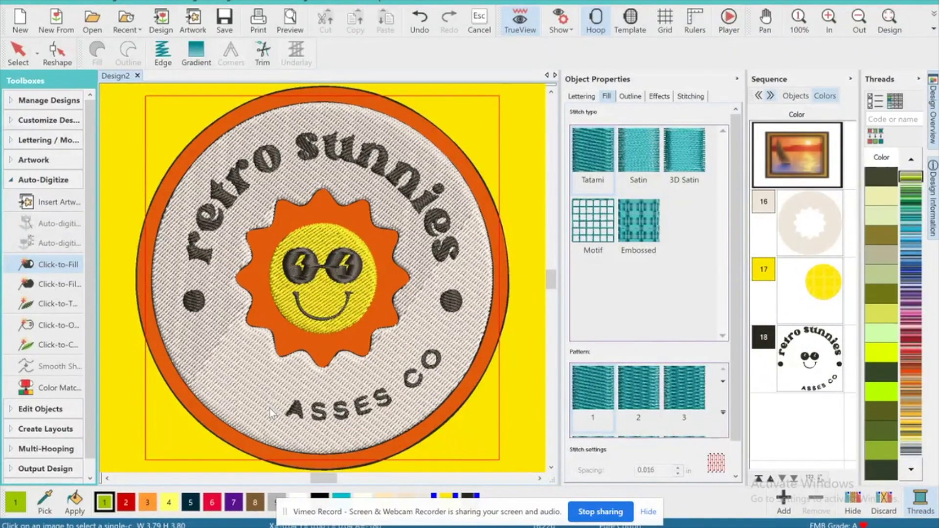
pyautogui.click(258, 402)
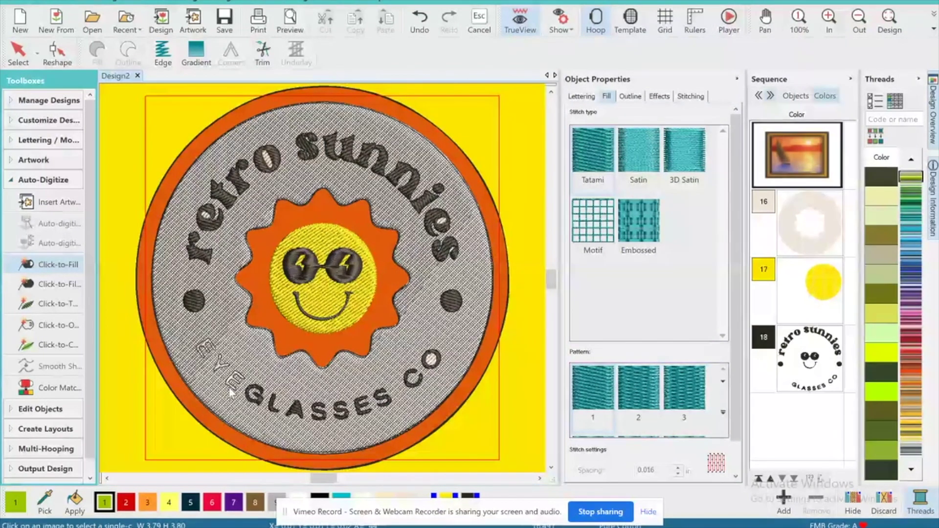
# Undo the fills covering EYE and the ring, fill E, Y, E, and select the lettering
pyautogui.click(419, 19)
pyautogui.click(420, 19)
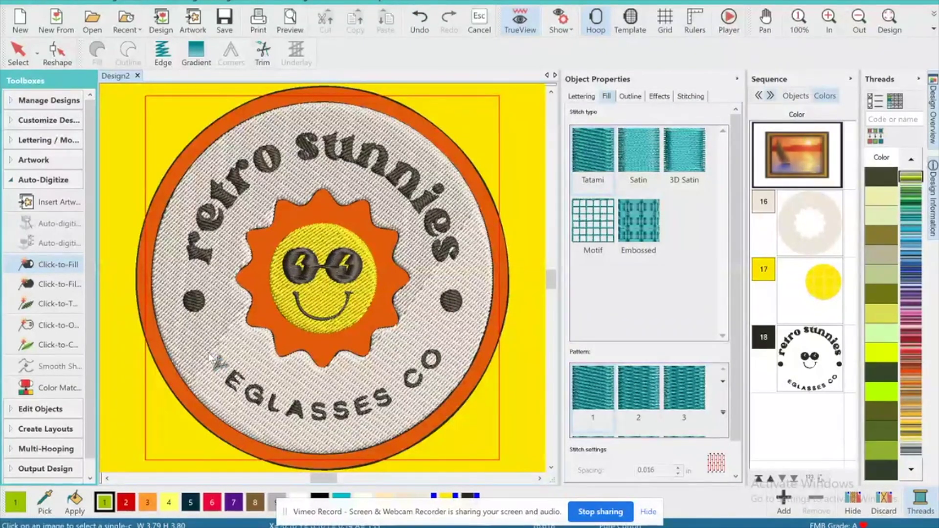
pyautogui.click(208, 353)
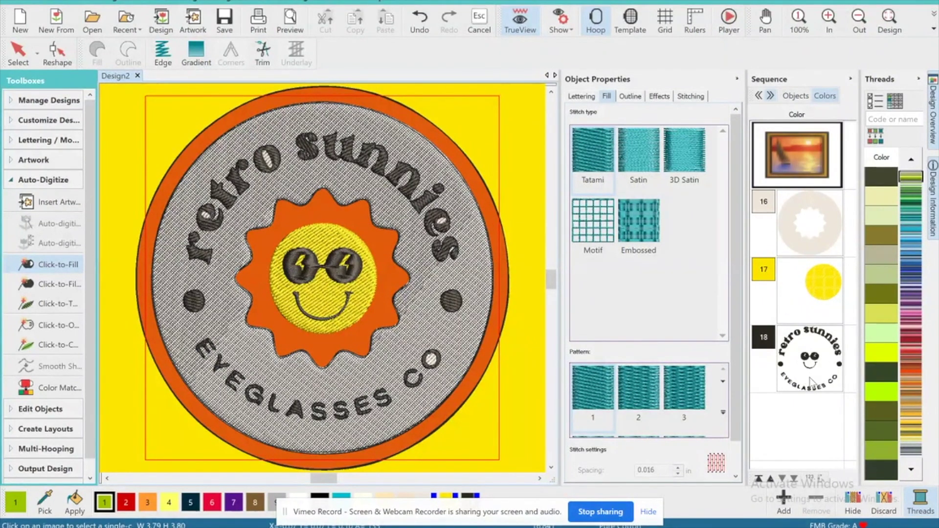
pyautogui.click(804, 343)
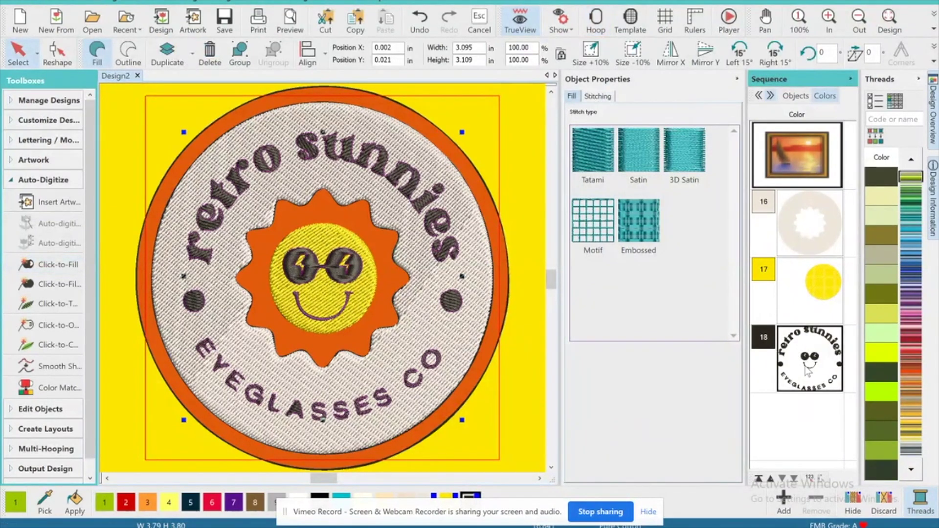
# Smooth the lettering and dots at 0.010 in precision and switch them to satin stitch
pyautogui.click(648, 511)
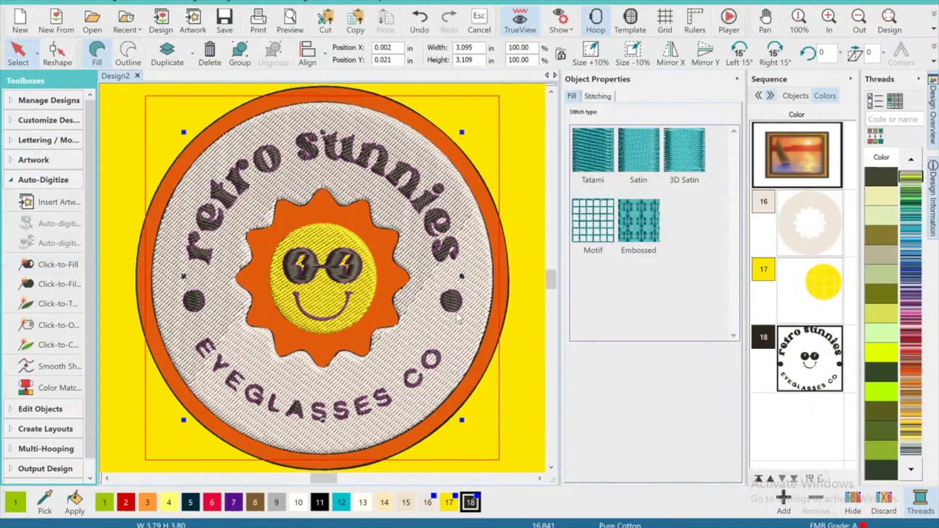
pyautogui.click(53, 366)
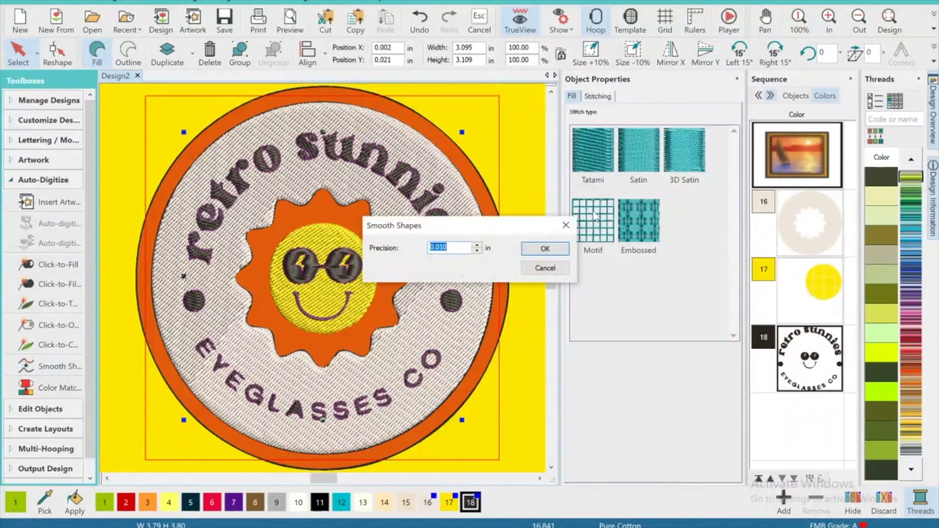
pyautogui.click(549, 253)
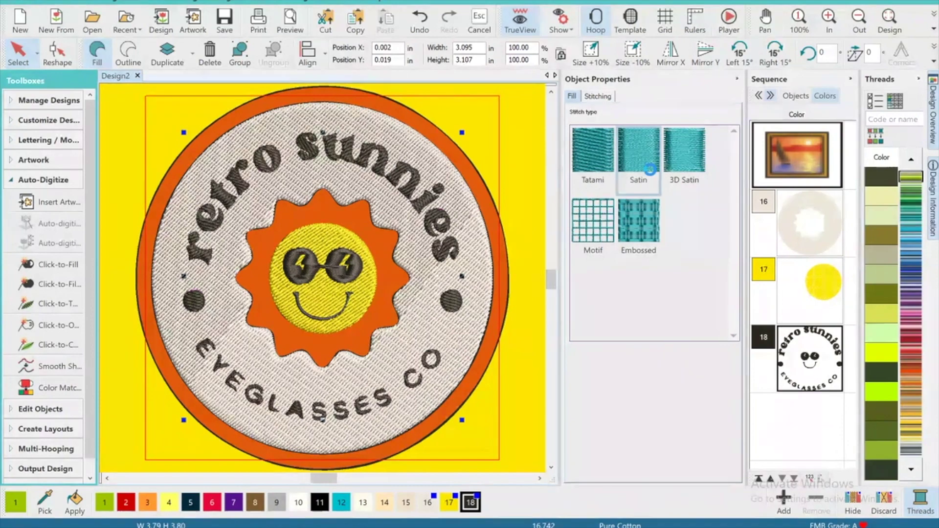
pyautogui.click(651, 174)
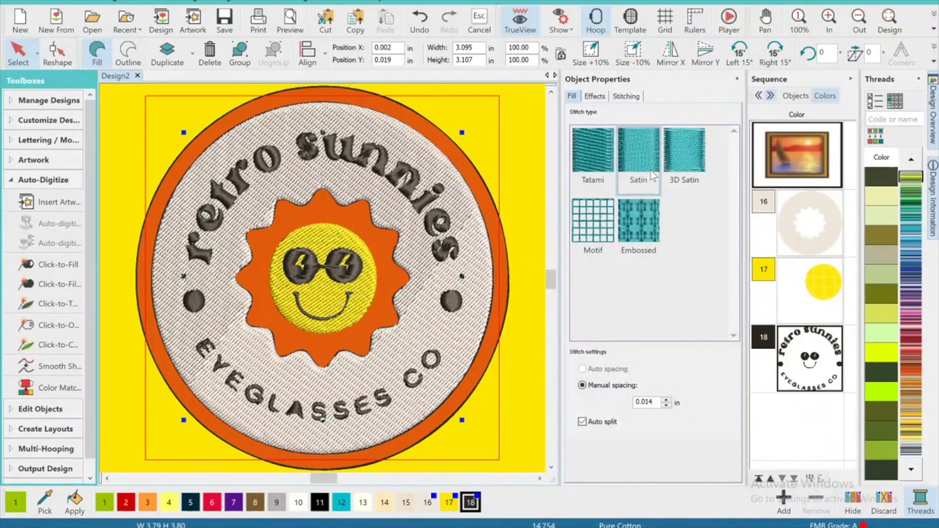
pyautogui.click(60, 270)
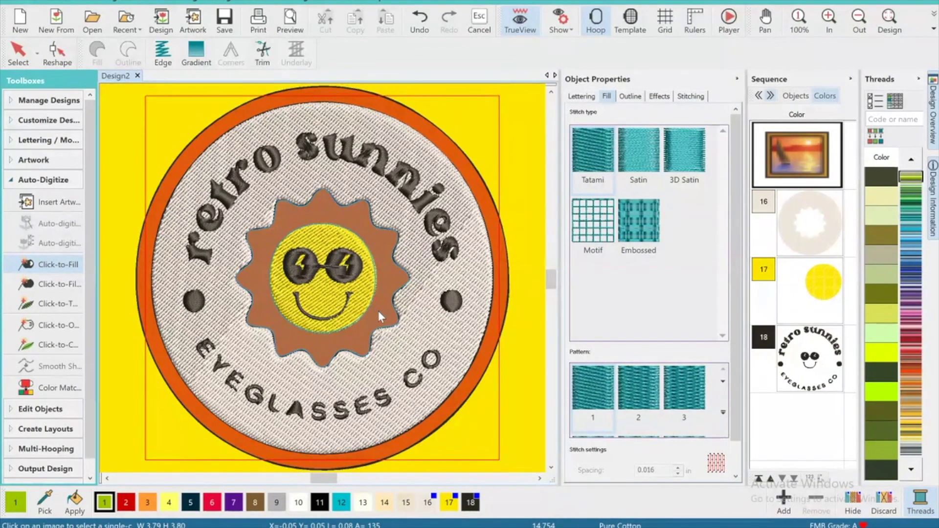
# Fill the outer orange ring, smooth its shape, and stitch it as satin
pyautogui.click(377, 310)
pyautogui.click(7, 58)
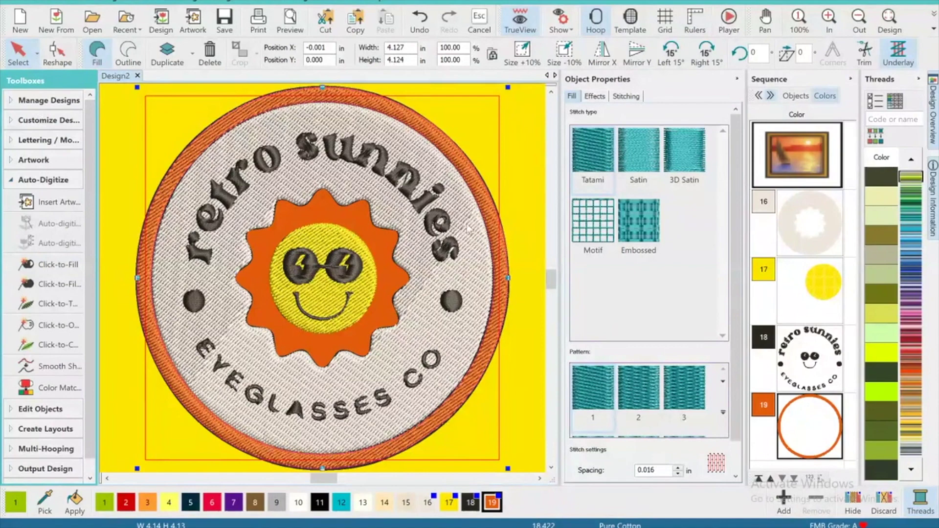
pyautogui.click(58, 366)
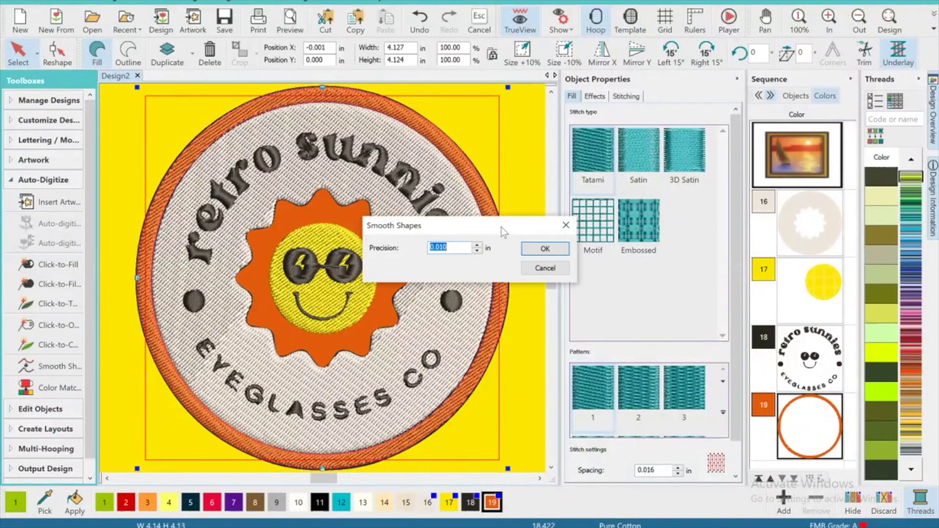
pyautogui.click(566, 254)
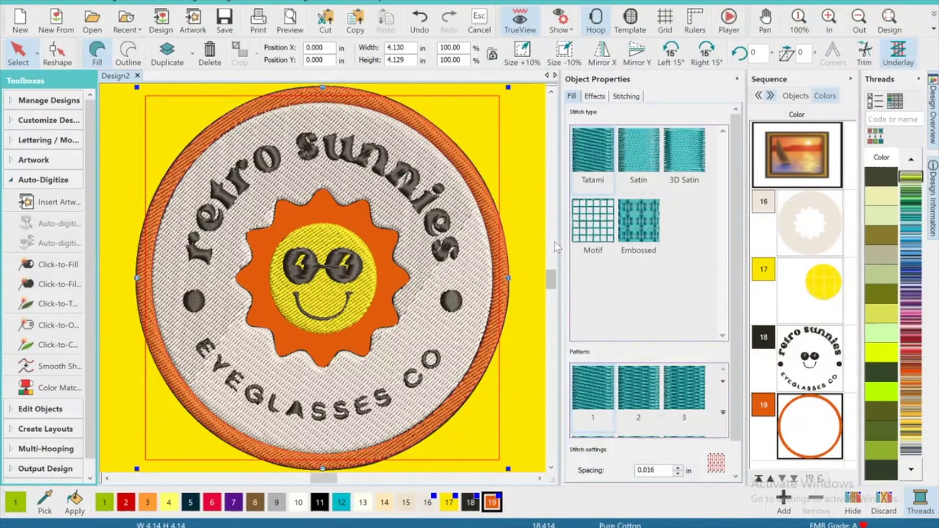
pyautogui.click(638, 175)
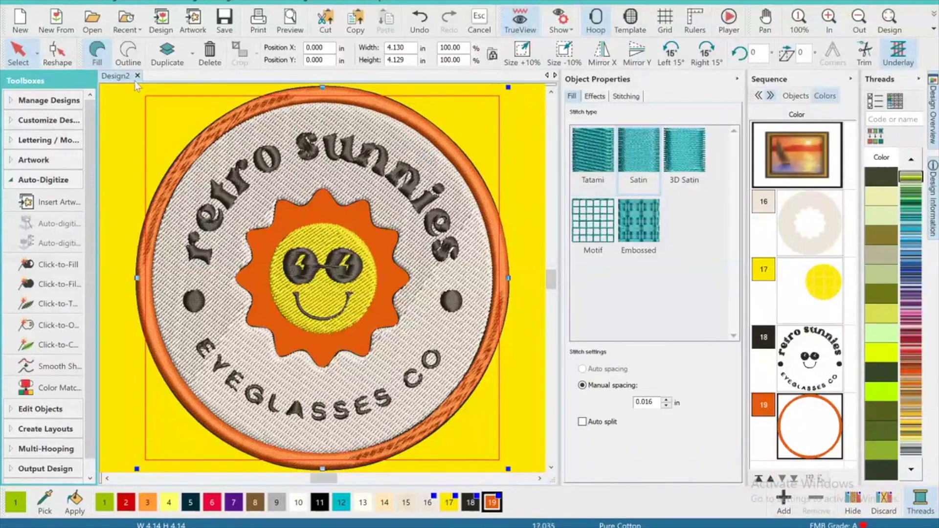
# Reshape the ring outline by adding a node, deleting a stray node, and adding another
pyautogui.click(55, 55)
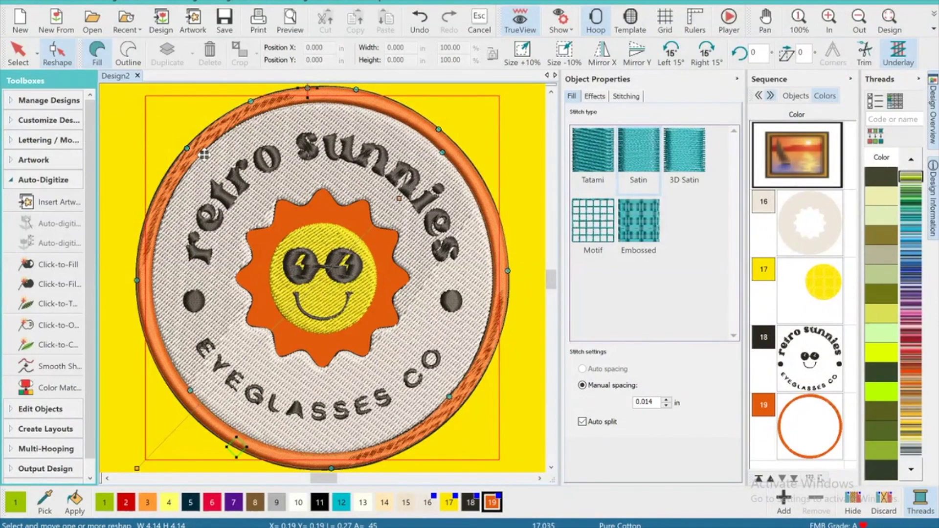
pyautogui.click(204, 155)
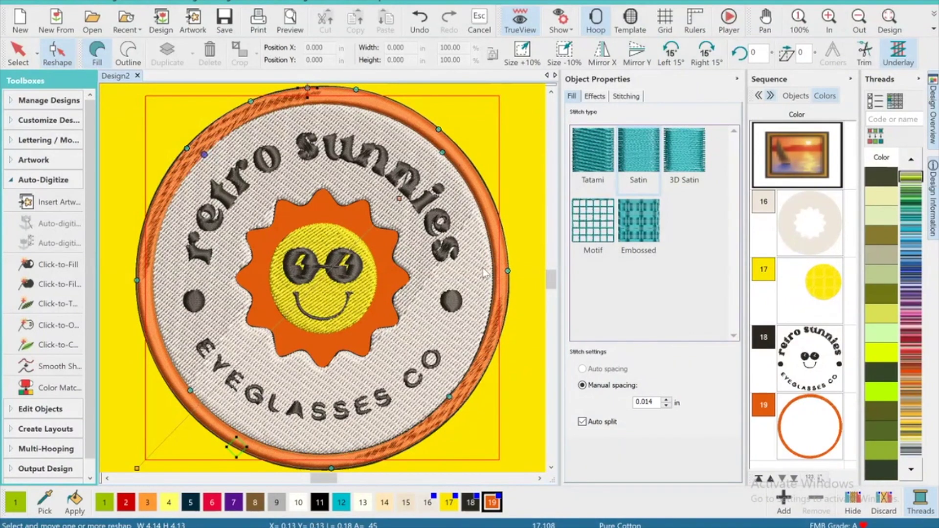
pyautogui.click(444, 151)
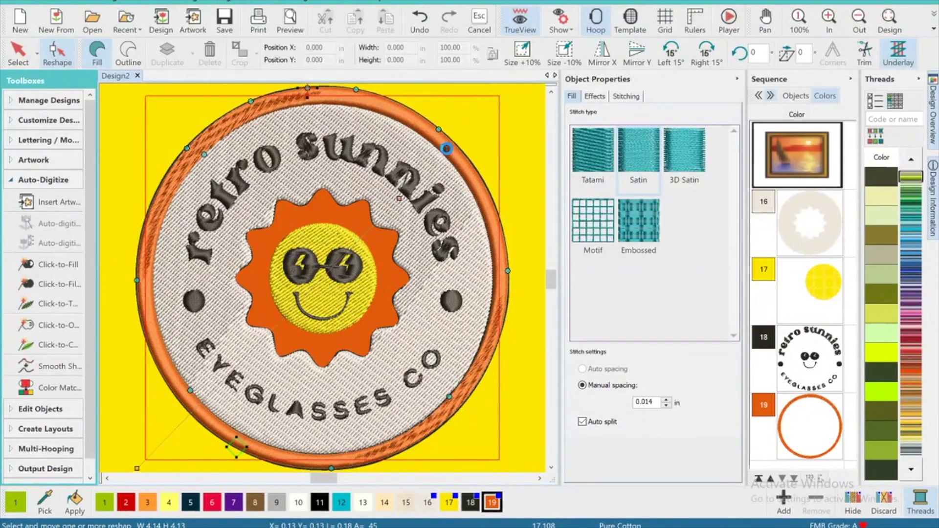
pyautogui.press('Delete')
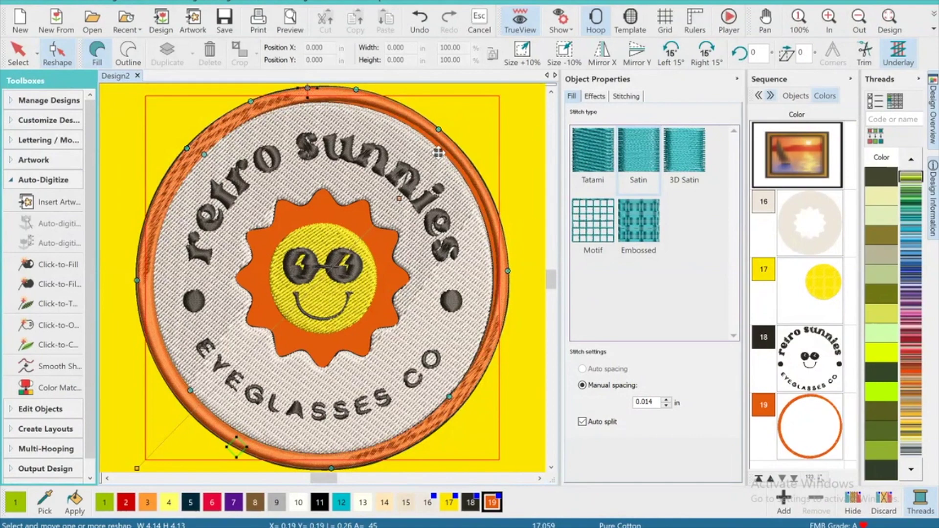
pyautogui.click(438, 152)
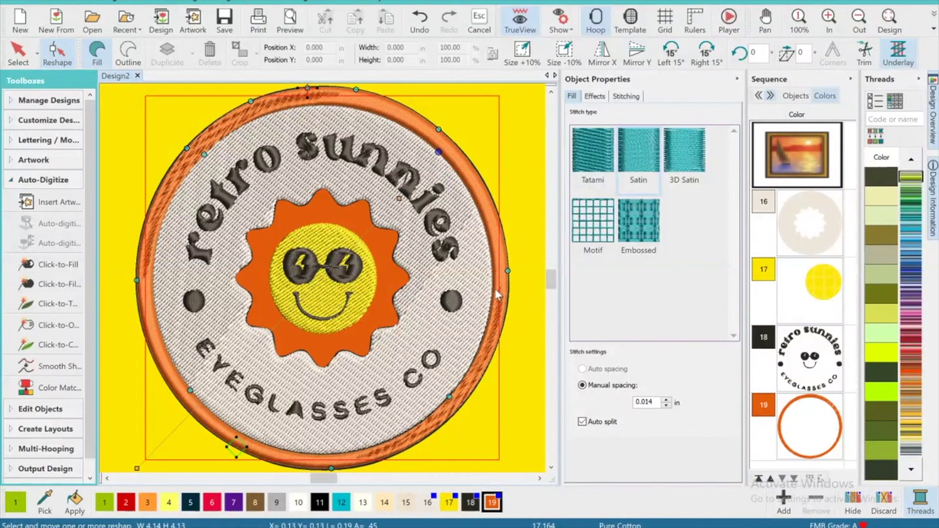
# Smooth the sun's outline at 0.010 in precision and change its fill from tatami to satin
pyautogui.press('Tab')
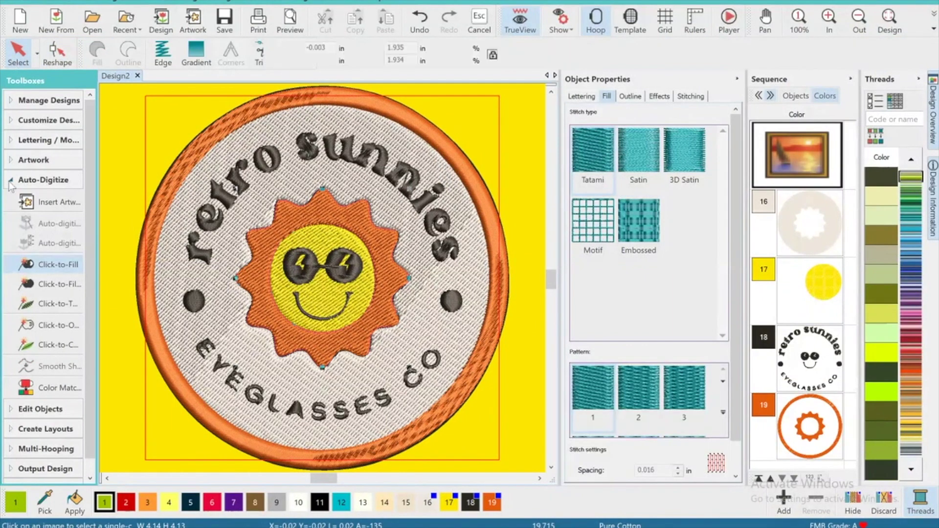
pyautogui.click(58, 365)
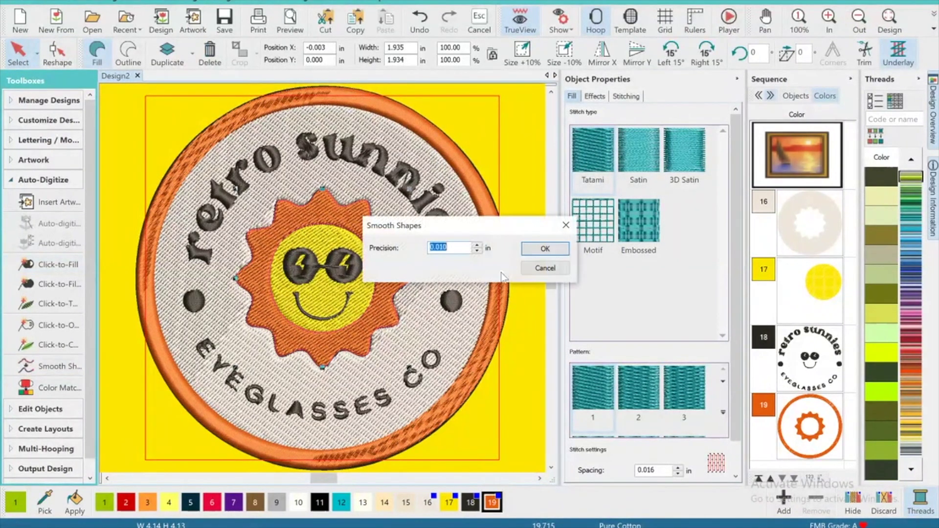
pyautogui.click(538, 247)
pyautogui.click(635, 155)
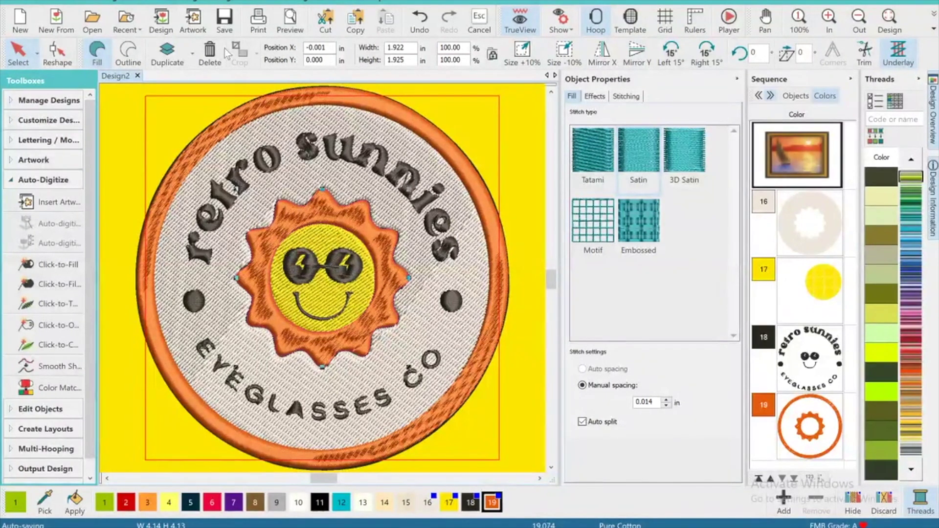
# Duplicate the sun as a dark thread 18 satin outline 0.050 in wide
pyautogui.click(173, 55)
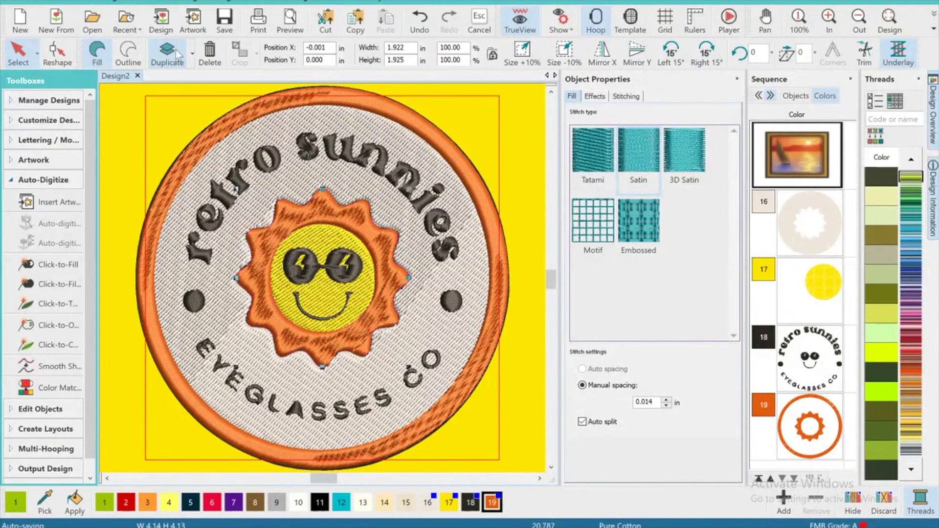
pyautogui.click(136, 60)
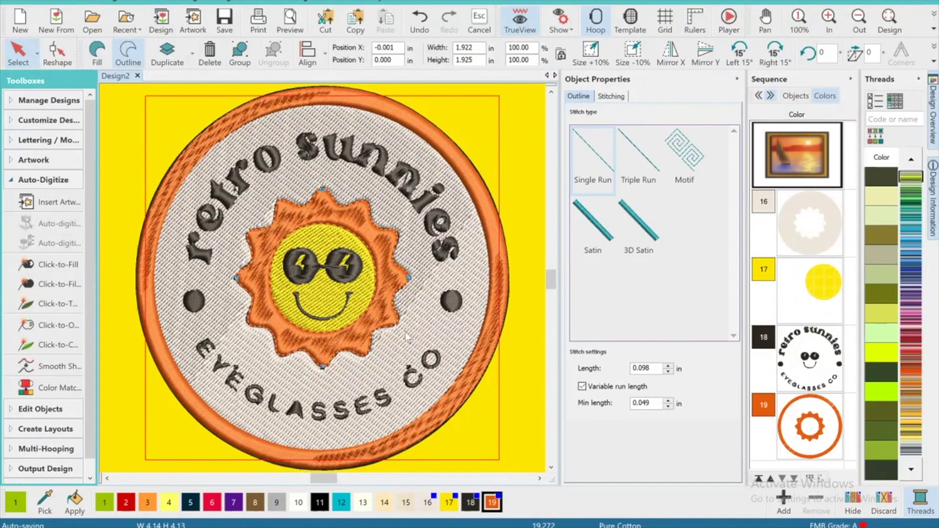
pyautogui.click(471, 504)
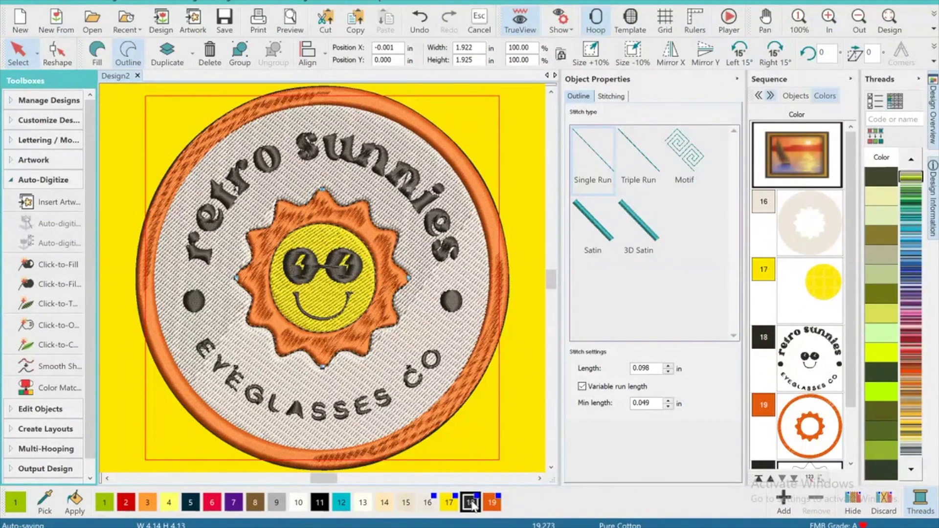
pyautogui.click(593, 236)
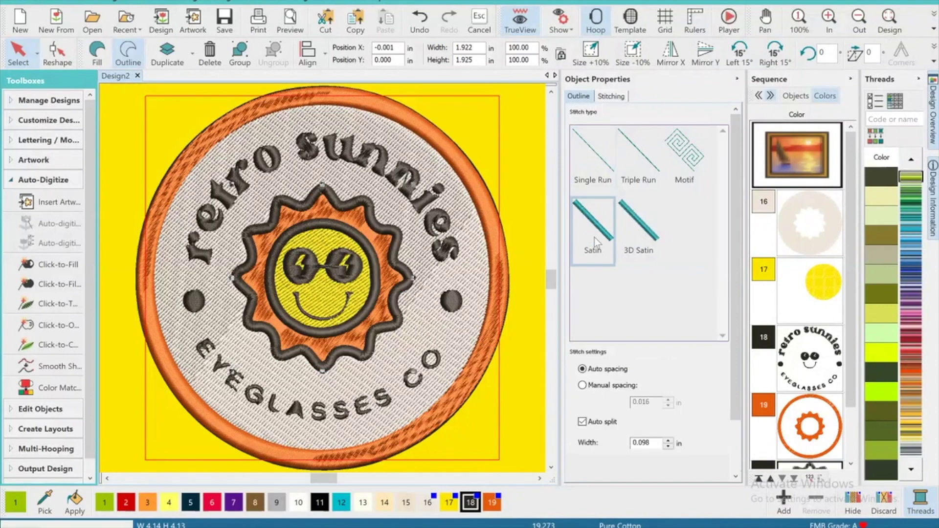
pyautogui.click(657, 444)
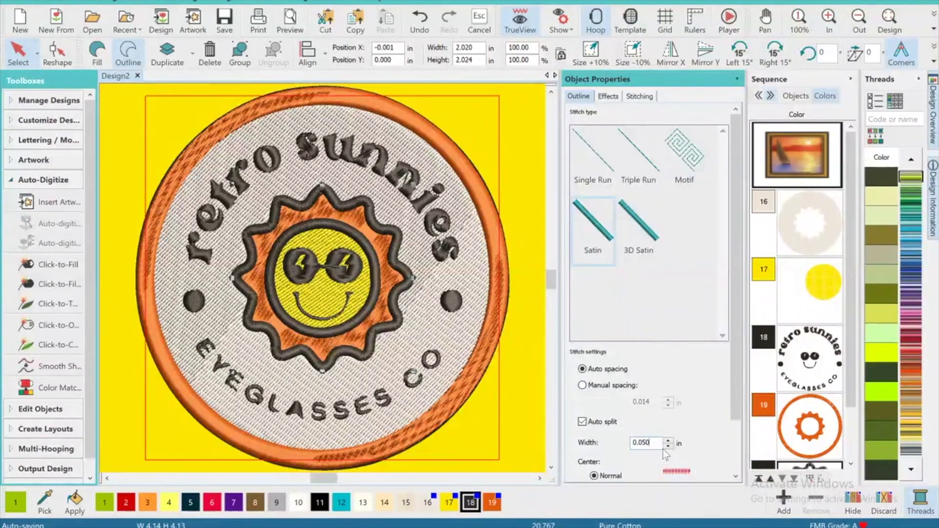
pyautogui.press('Return')
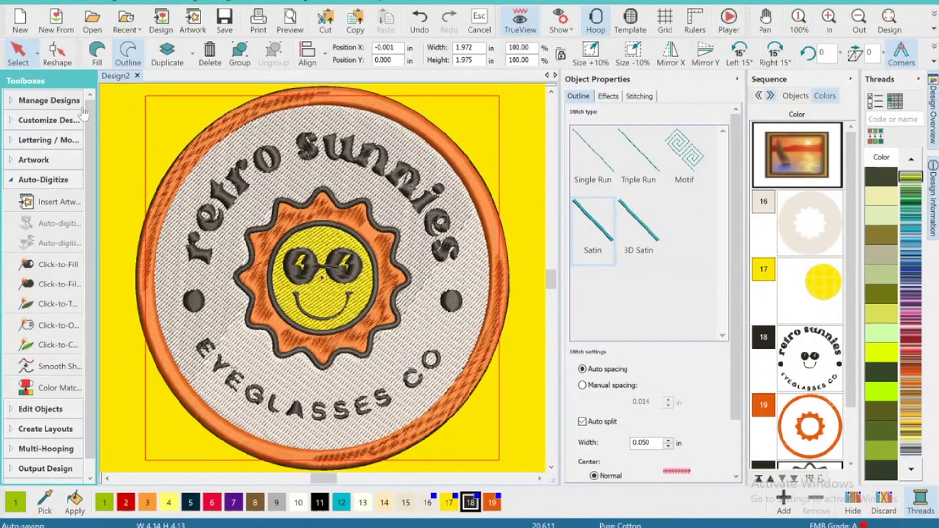
# Duplicate the outer ring as a satin outline with 0.050 in width
pyautogui.click(336, 229)
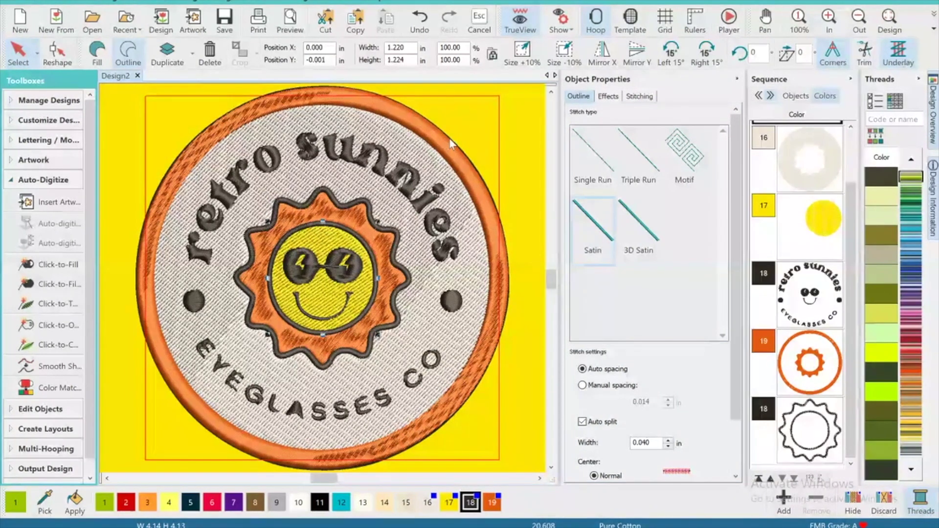
pyautogui.click(488, 201)
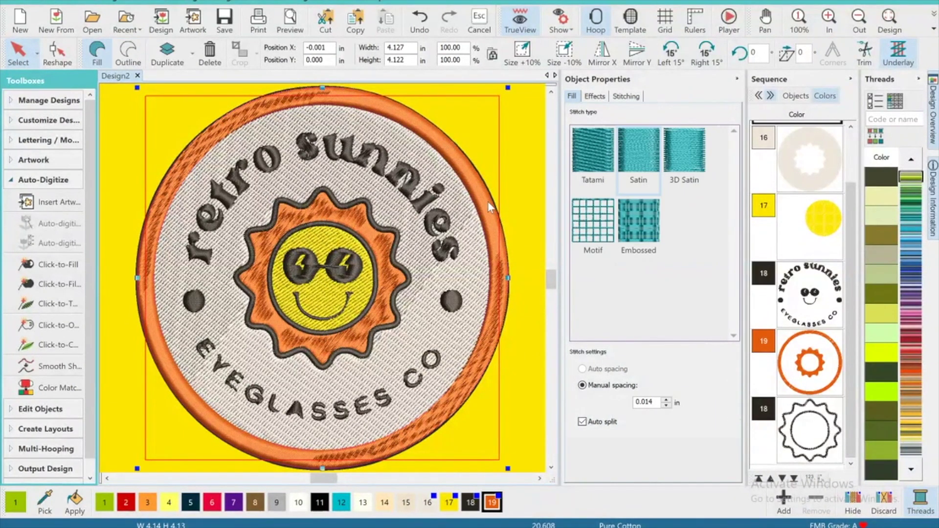
pyautogui.click(179, 62)
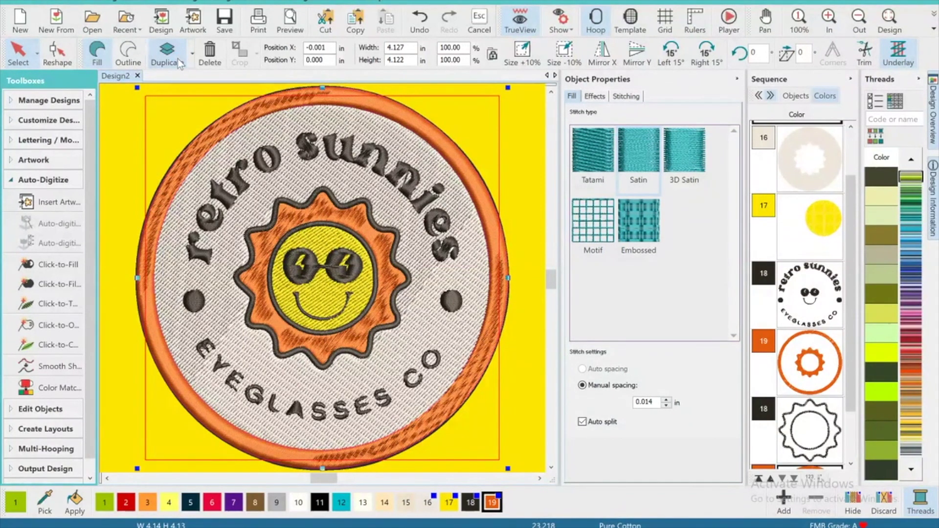
pyautogui.click(129, 53)
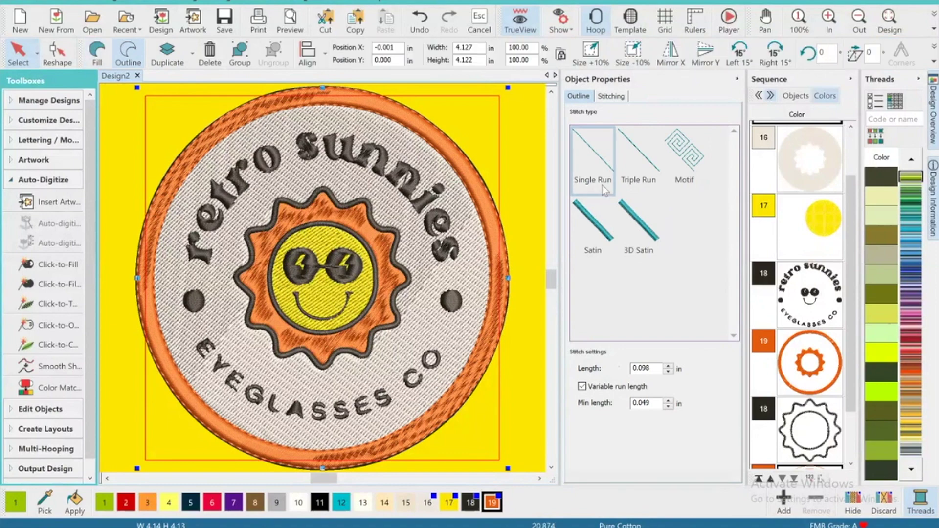
pyautogui.click(592, 213)
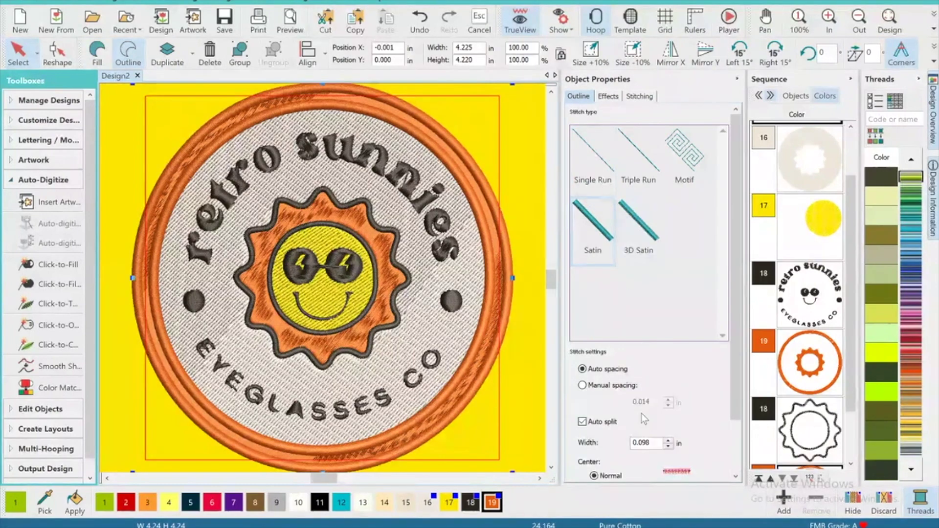
pyautogui.click(655, 443)
pyautogui.write('0.050')
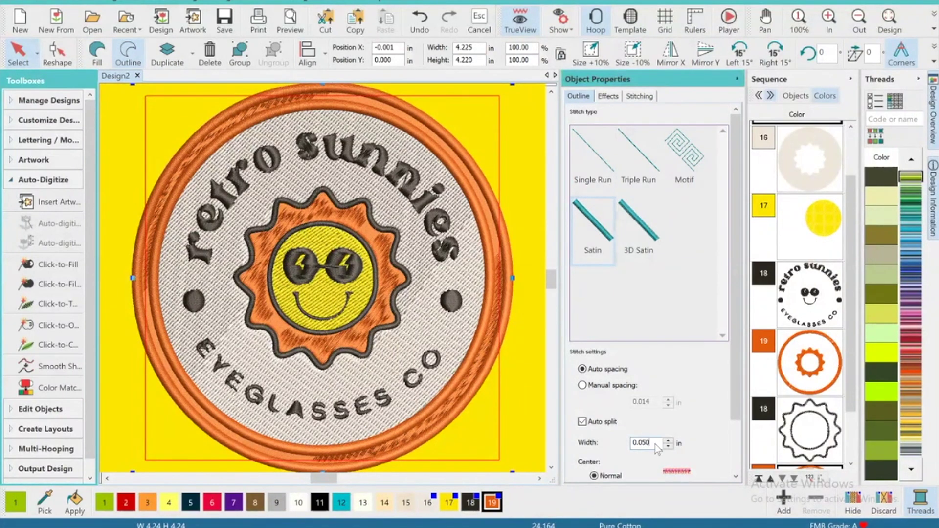
pyautogui.press('Return')
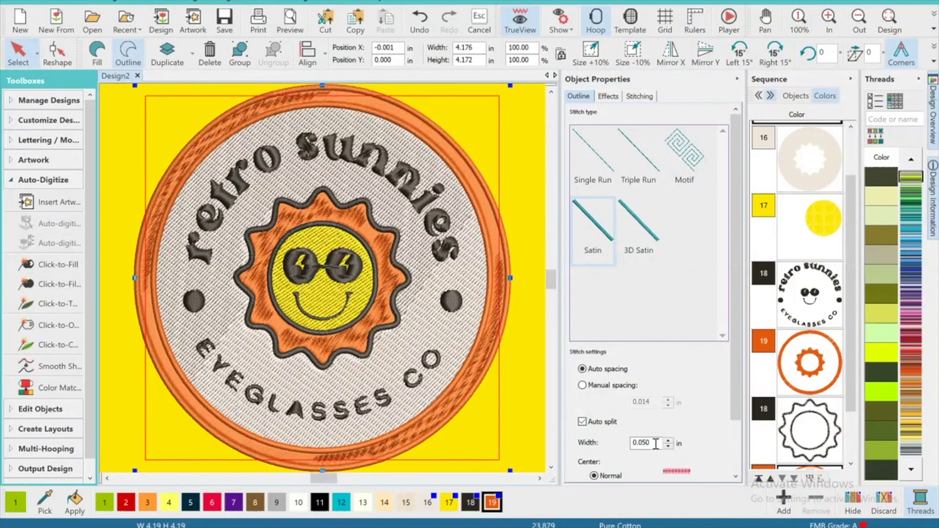
# Select the new ring outline, color it dark thread 18, and fit the design in view
pyautogui.click(485, 314)
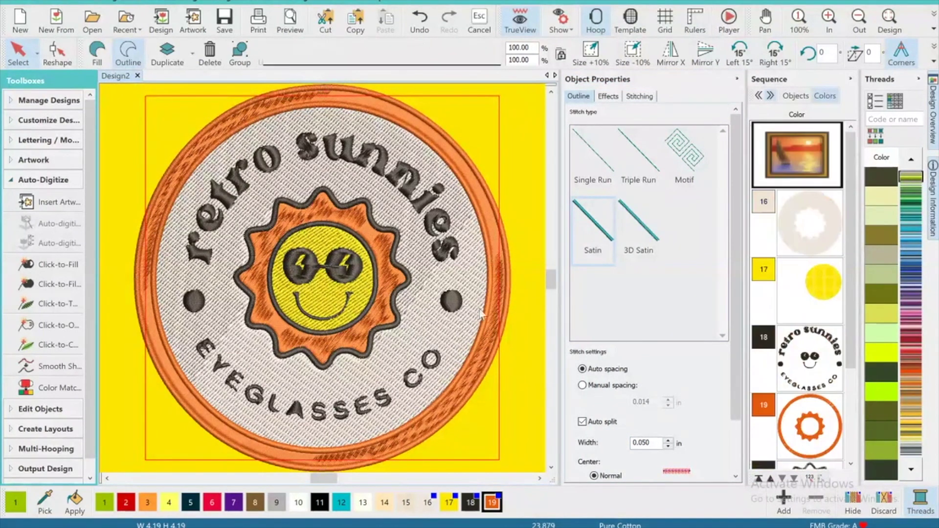
pyautogui.click(485, 312)
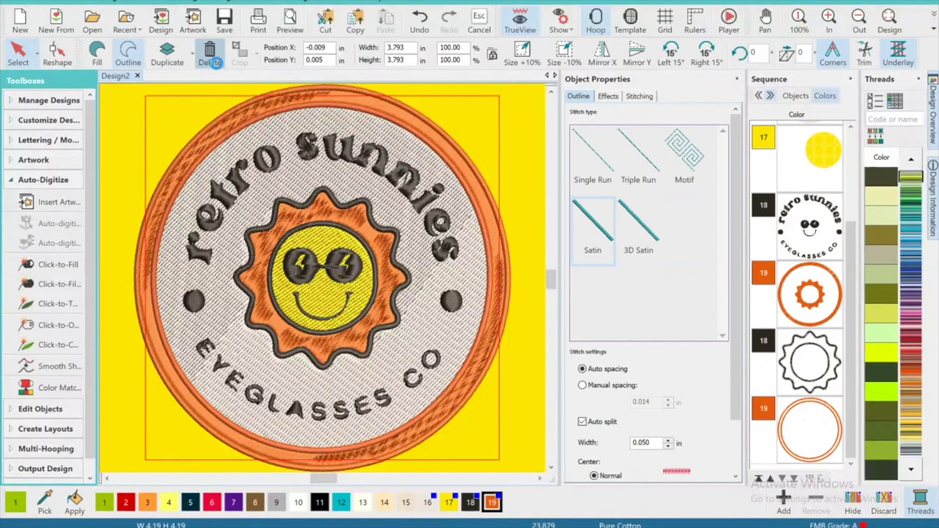
pyautogui.click(448, 137)
pyautogui.click(447, 137)
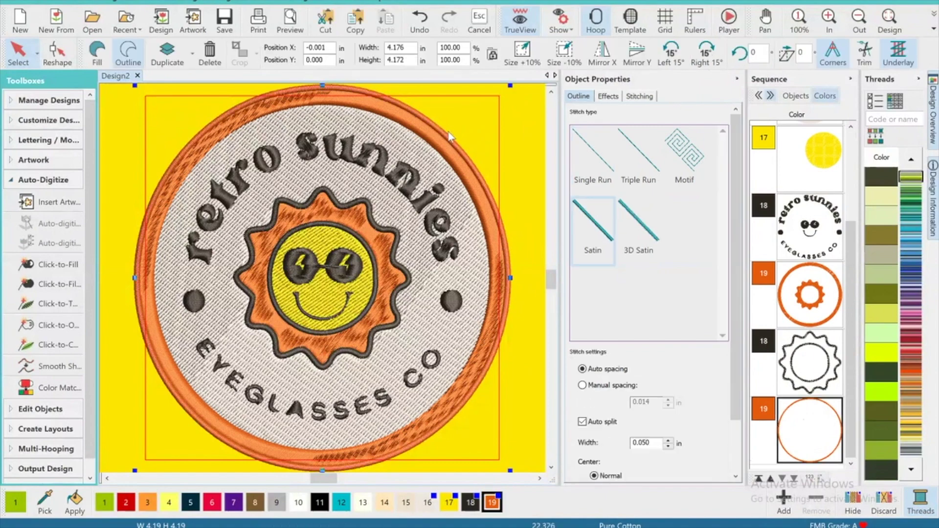
pyautogui.click(470, 502)
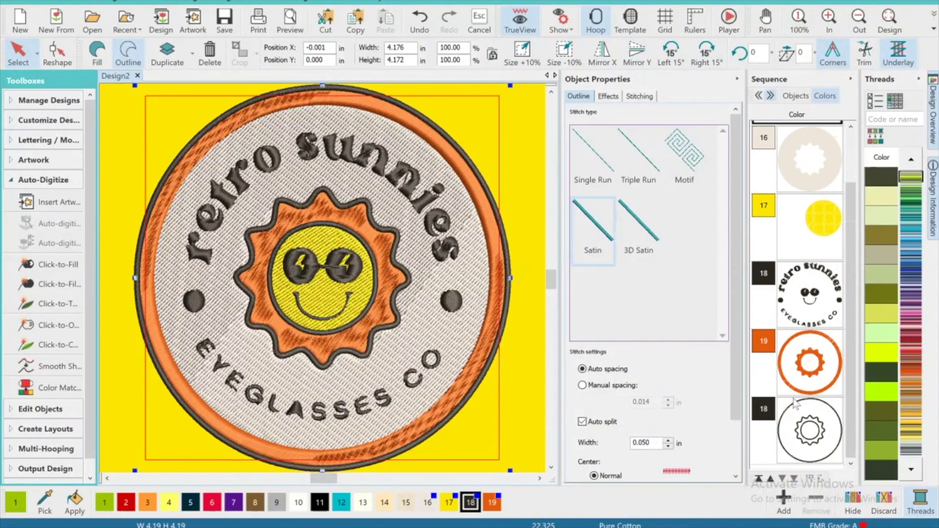
pyautogui.click(886, 25)
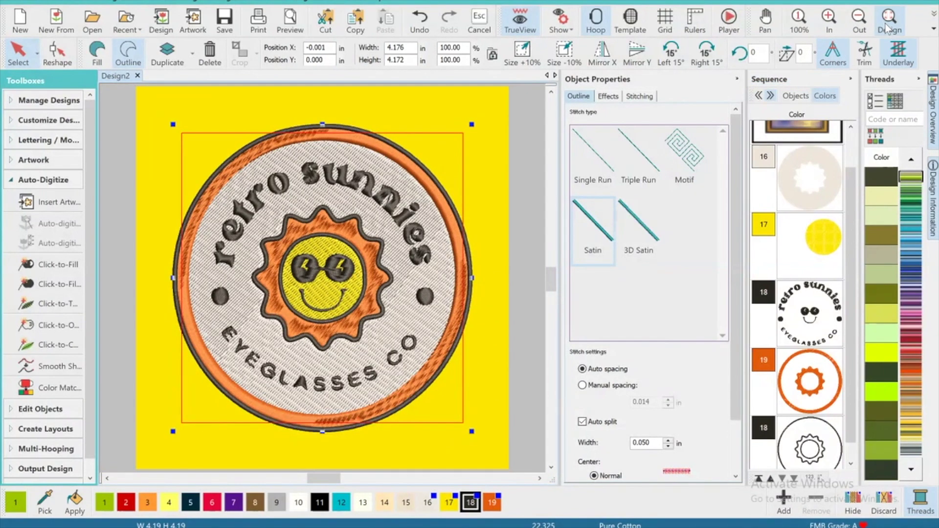
pyautogui.click(294, 10)
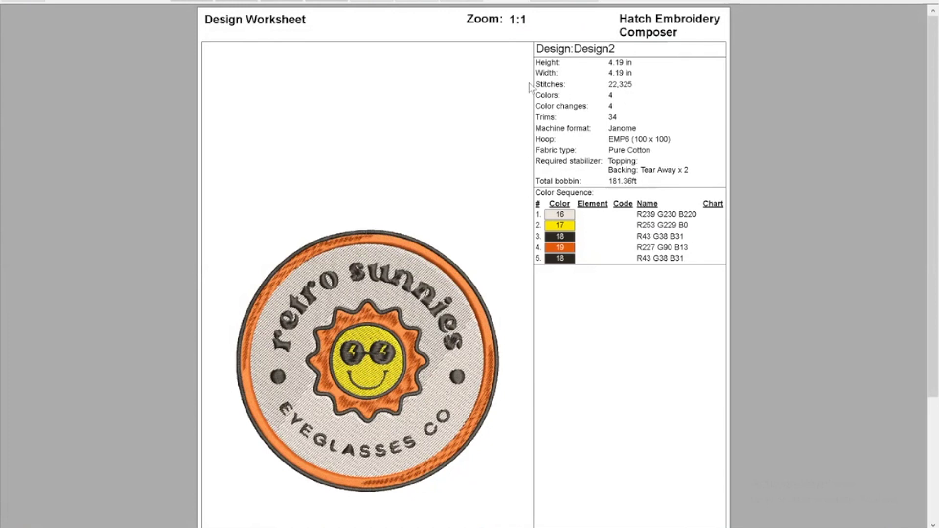
pyautogui.click(416, 2)
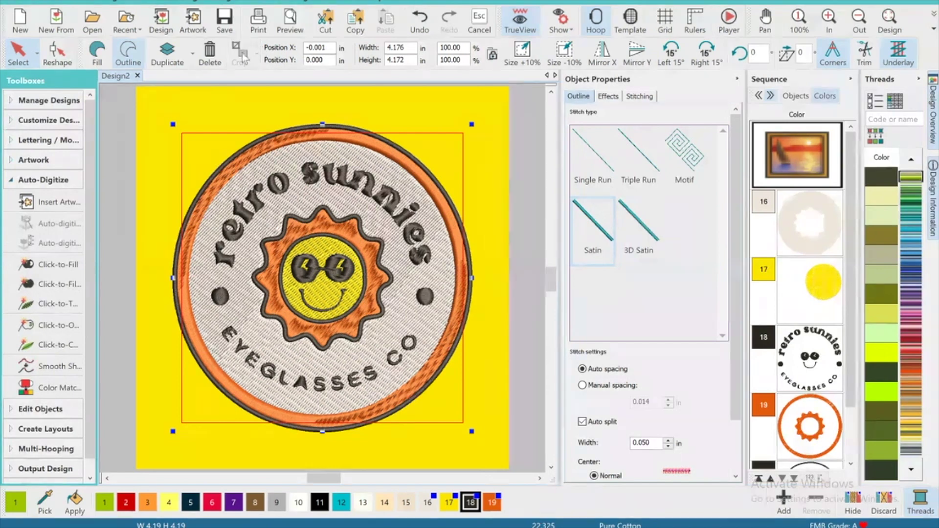
pyautogui.click(232, 114)
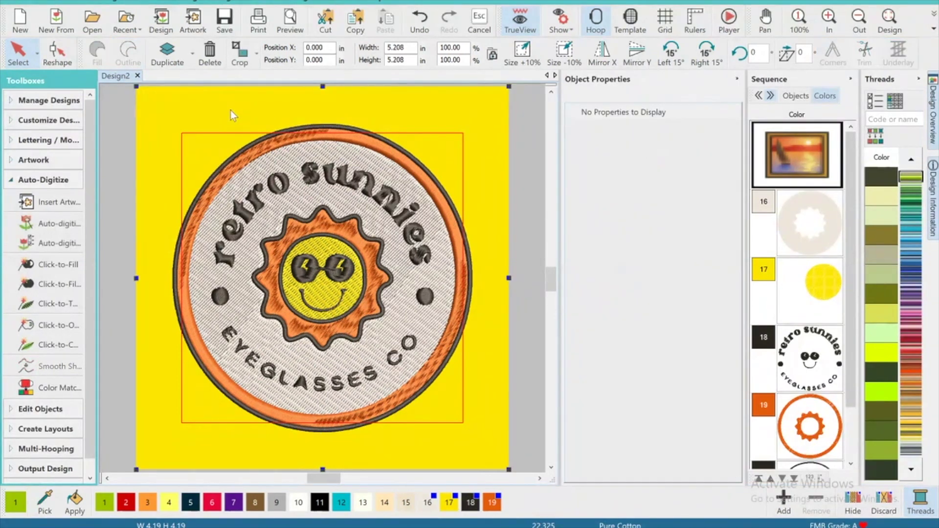
# Delete the yellow background artwork and zoom in on the sun
pyautogui.click(209, 52)
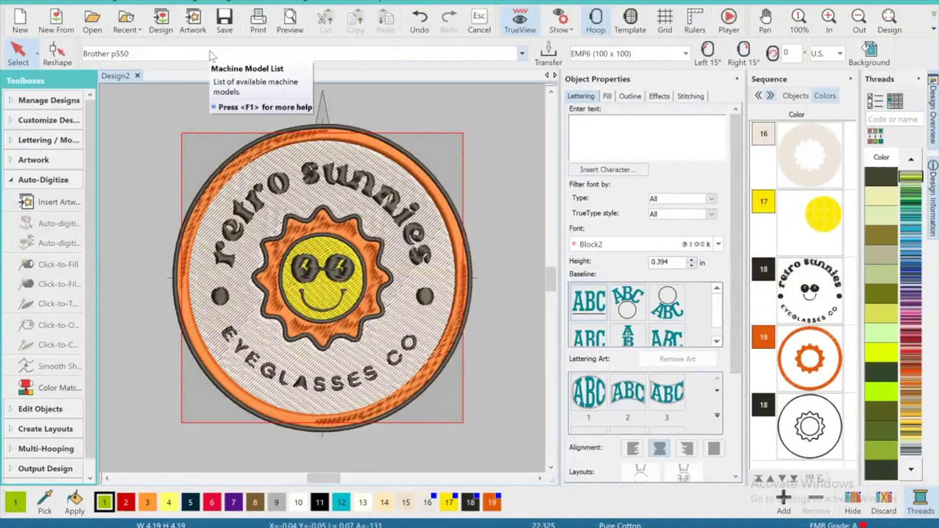
pyautogui.click(826, 22)
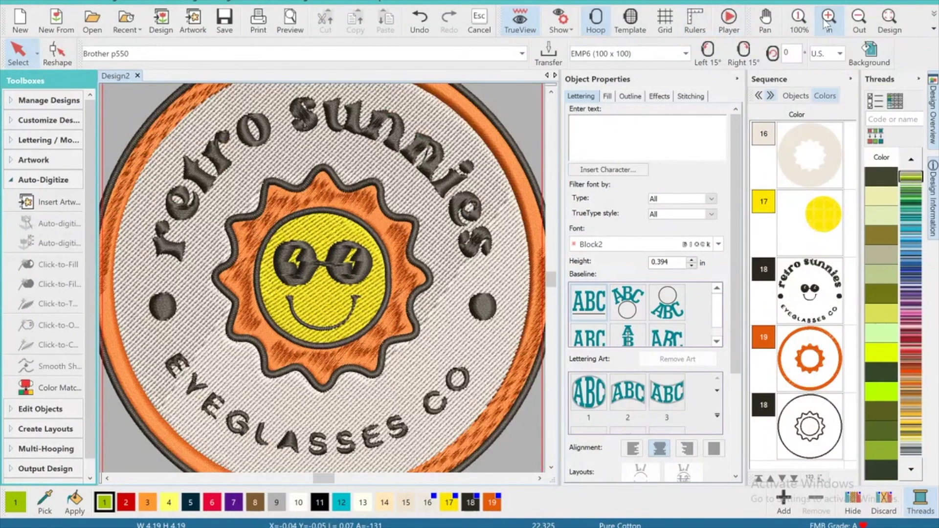
pyautogui.click(826, 22)
pyautogui.click(765, 22)
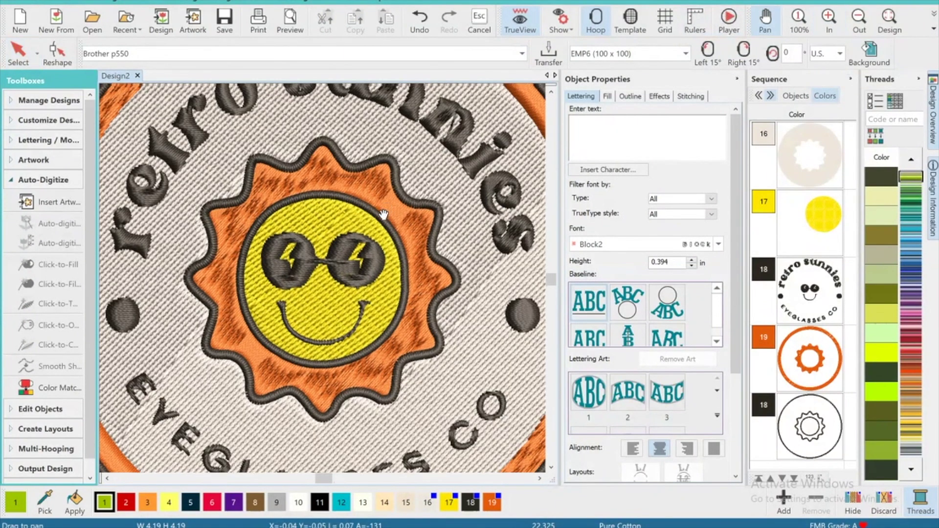
pyautogui.moveTo(382, 214); pyautogui.dragTo(390, 426)
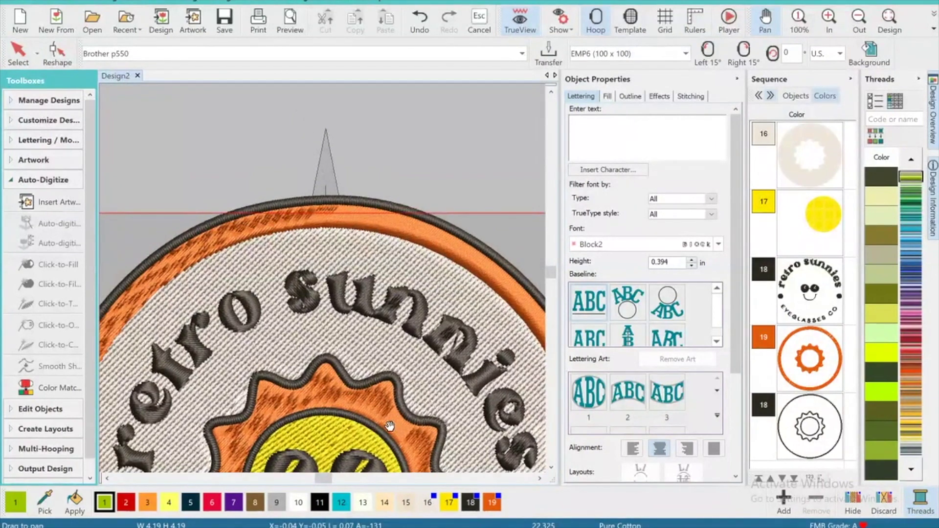
# Zoom closer and pan over the lettering and border, then select the sun's dark outline
pyautogui.click(828, 20)
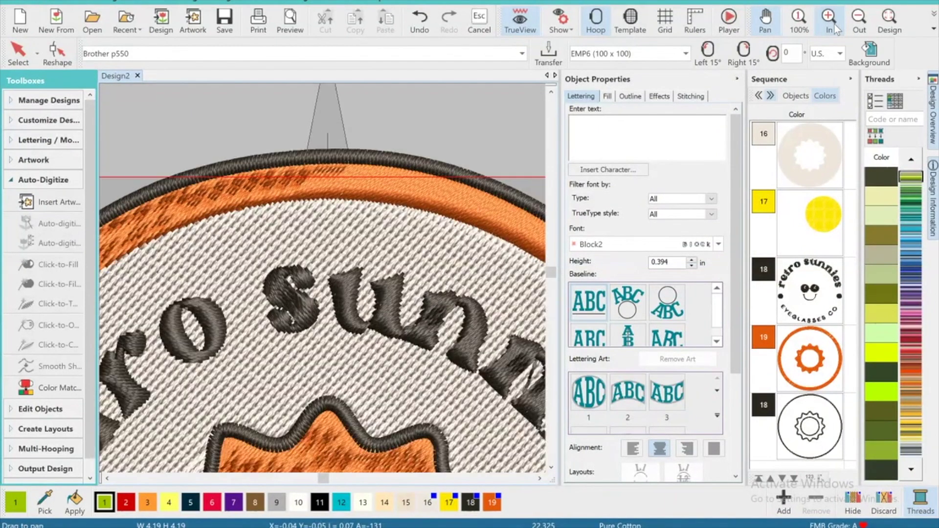
pyautogui.click(765, 20)
pyautogui.moveTo(270, 283); pyautogui.dragTo(279, 307)
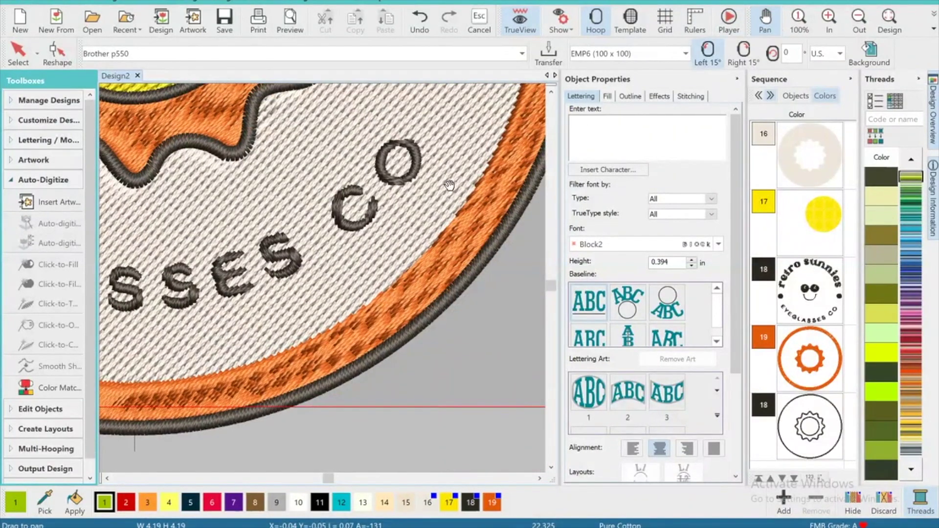
pyautogui.moveTo(399, 210); pyautogui.dragTo(274, 362)
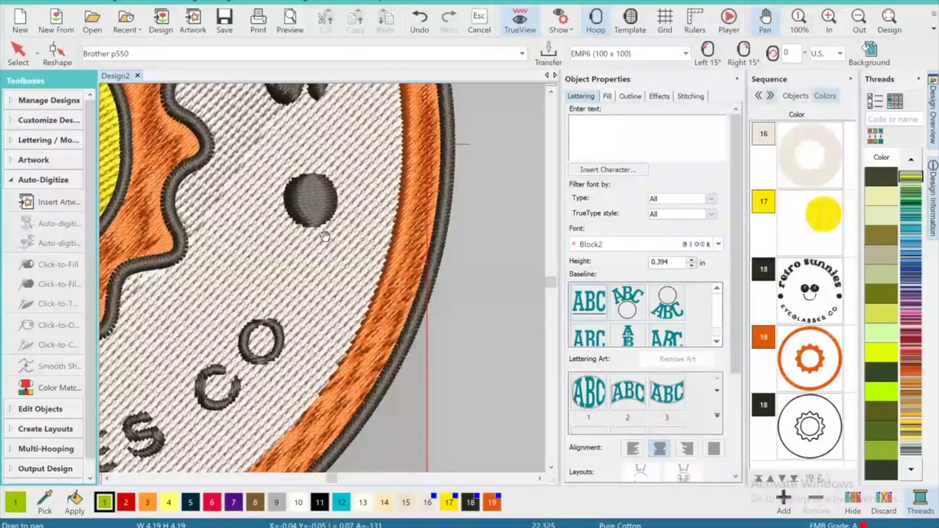
pyautogui.scroll(3, 269, 279)
pyautogui.click(268, 279)
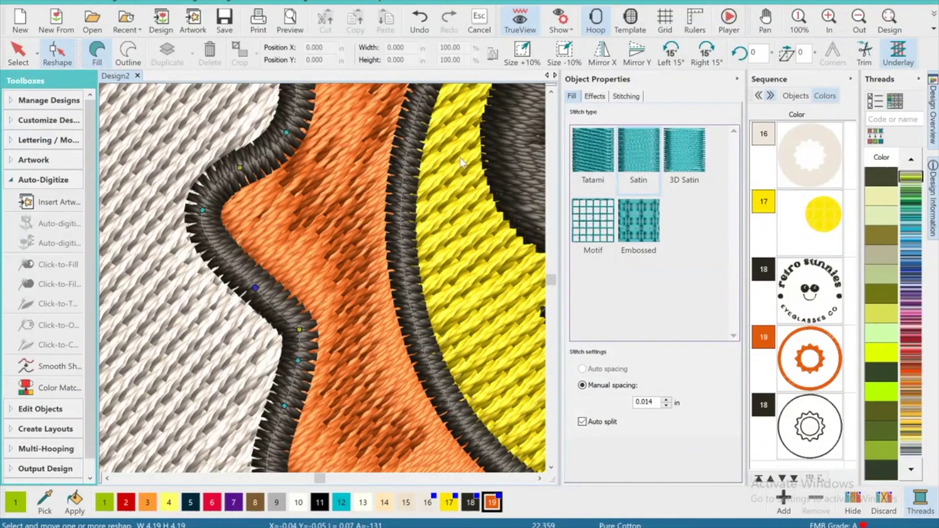
# Scroll along the outline to check its stitches, then select the cream background fill
pyautogui.click(551, 93)
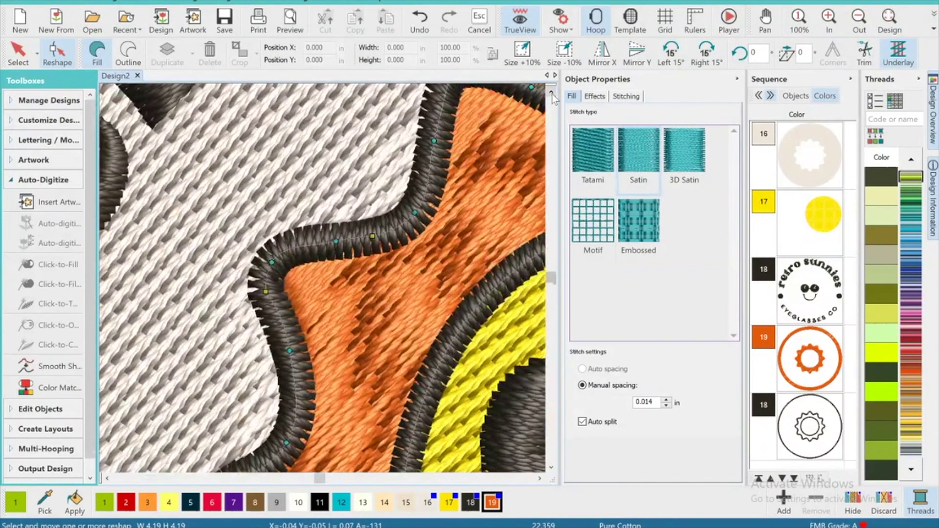
pyautogui.click(551, 93)
pyautogui.click(551, 93)
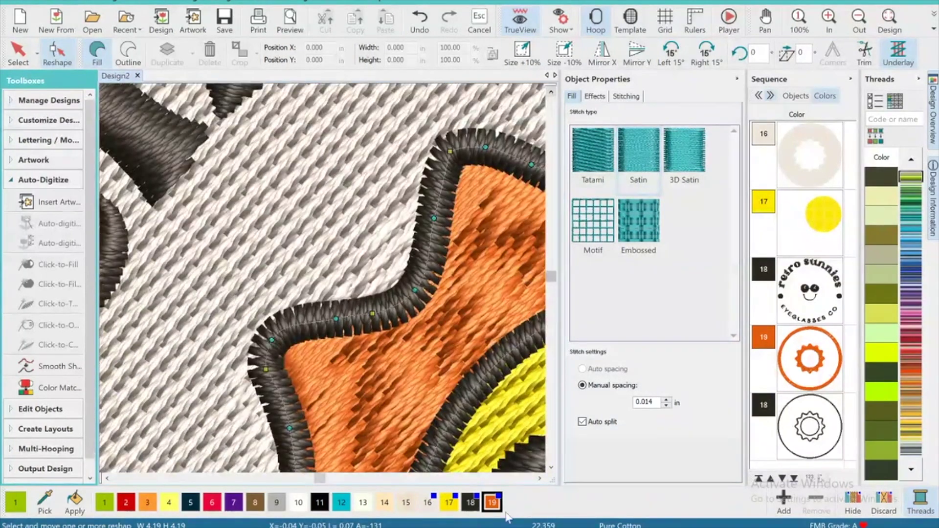
pyautogui.click(540, 479)
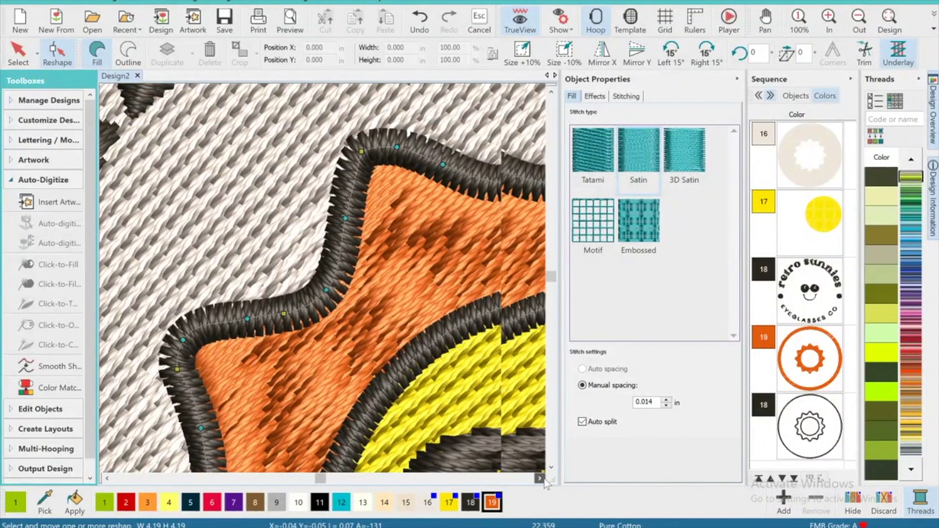
pyautogui.click(540, 478)
pyautogui.click(540, 479)
pyautogui.click(540, 478)
pyautogui.click(540, 478)
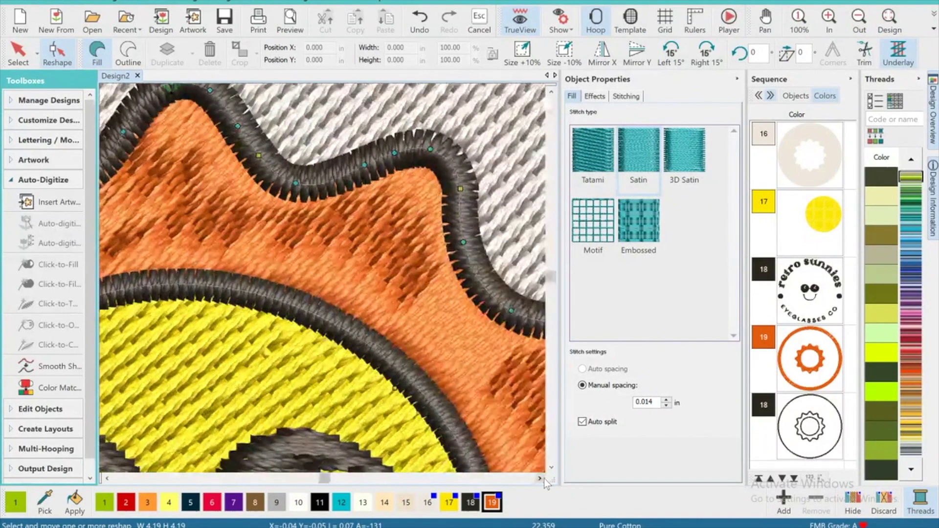
pyautogui.click(540, 478)
pyautogui.click(540, 479)
pyautogui.click(540, 478)
pyautogui.click(540, 478)
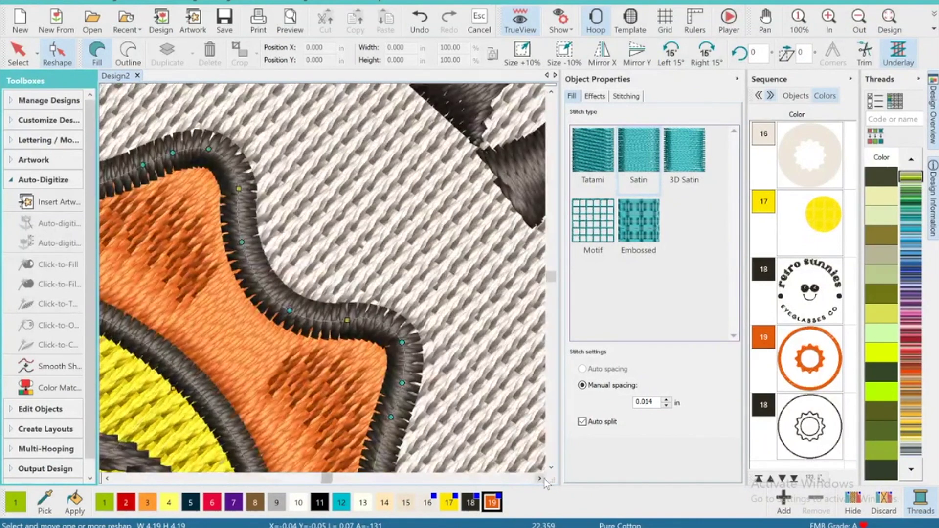
pyautogui.click(551, 468)
pyautogui.click(551, 467)
pyautogui.click(552, 468)
pyautogui.click(551, 467)
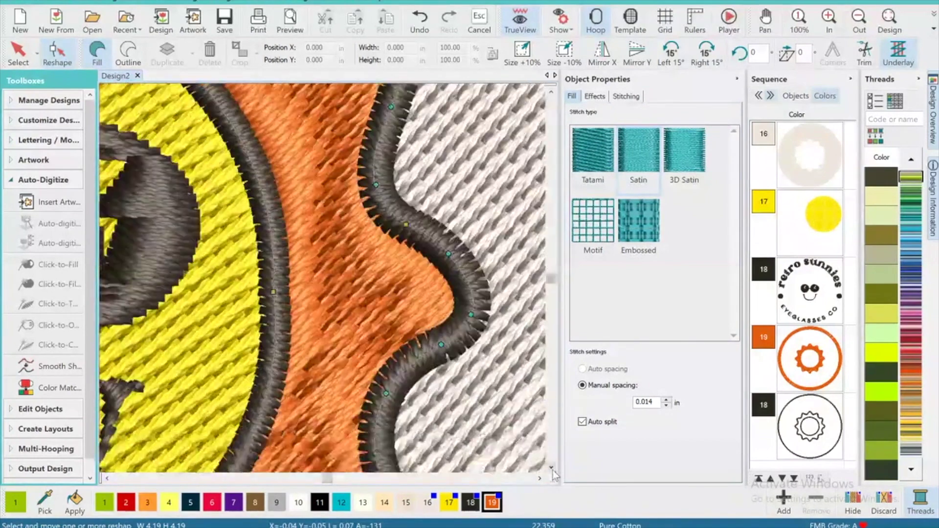
pyautogui.click(346, 320)
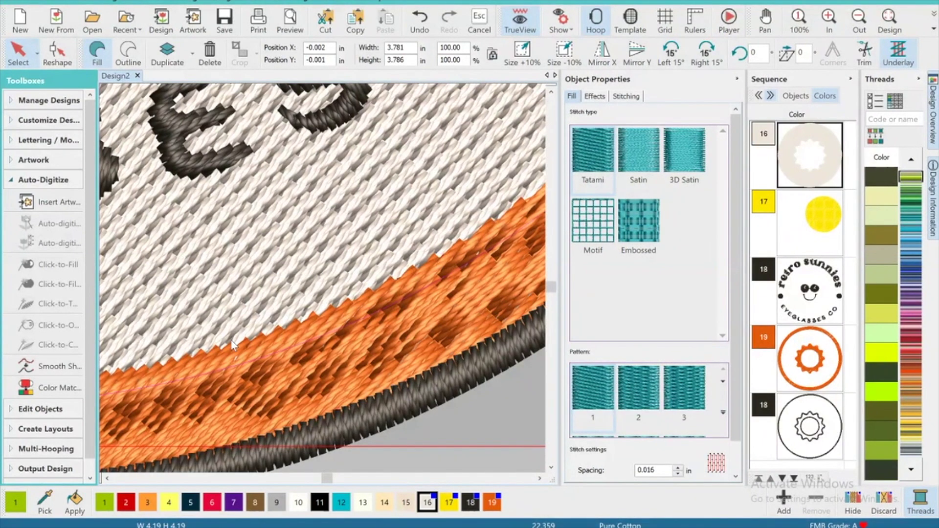
# Select all five logo objects and set the overall width to 3.85 in
pyautogui.press('Escape')
pyautogui.press('0')
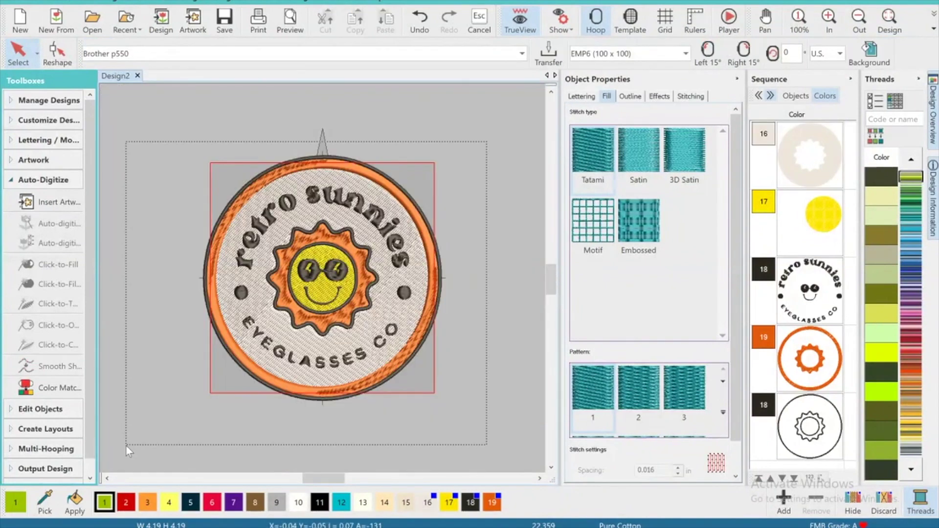
pyautogui.moveTo(147, 432)
pyautogui.mouseDown()
pyautogui.moveTo(185, 423)
pyautogui.moveTo(160, 436)
pyautogui.mouseUp()
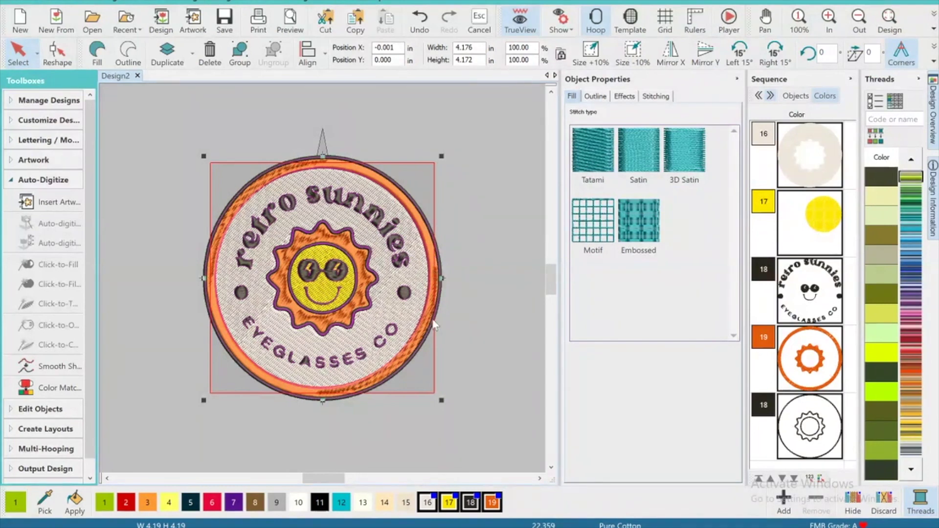
pyautogui.doubleClick(478, 48)
pyautogui.write('3.85')
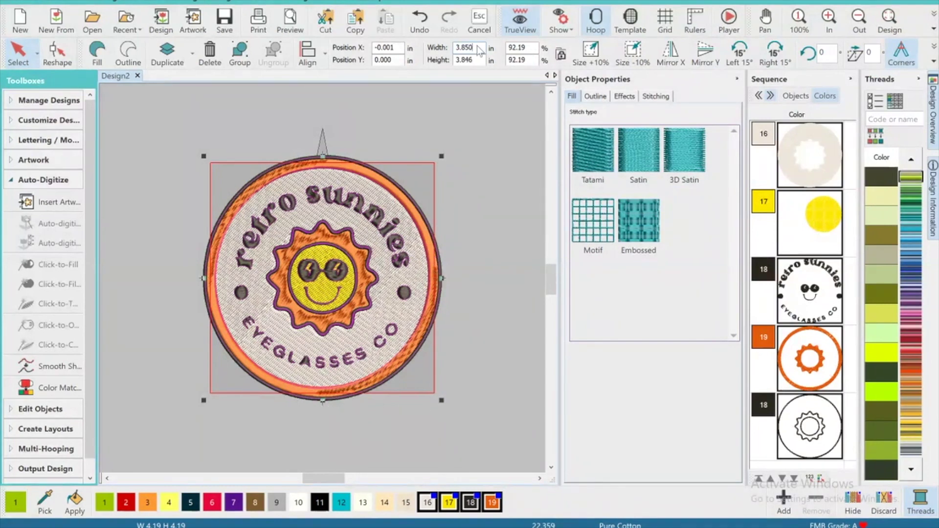
pyautogui.press('Return')
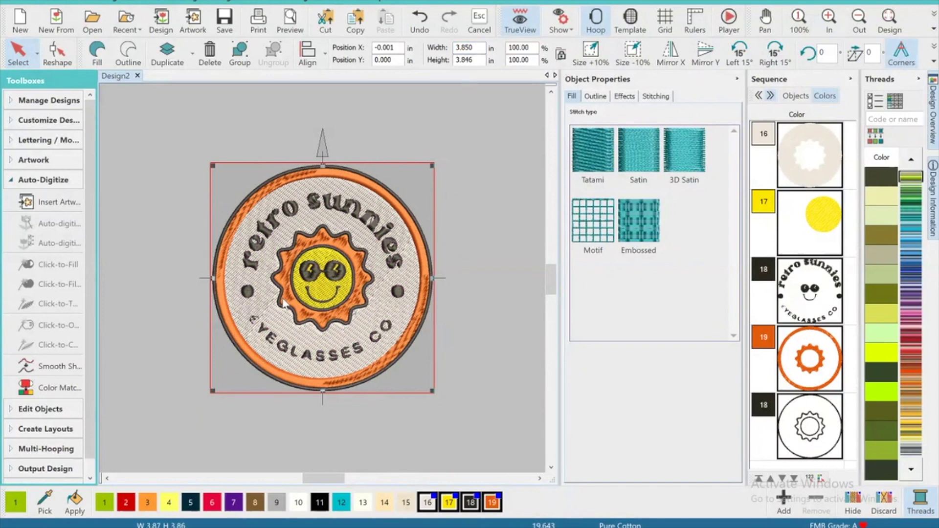
pyautogui.click(36, 180)
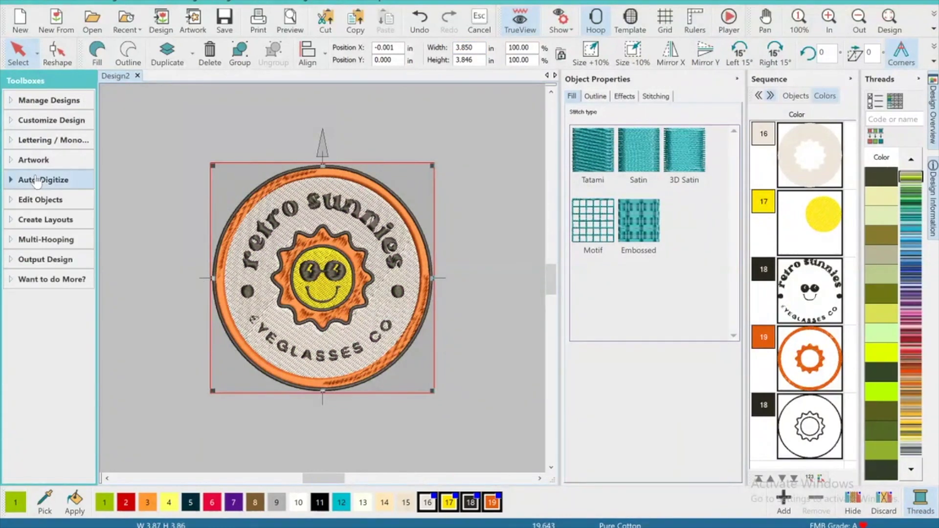
# Export the design as the Brother/Babylock/Deco PES file 'retrologo4x4'
pyautogui.click(51, 260)
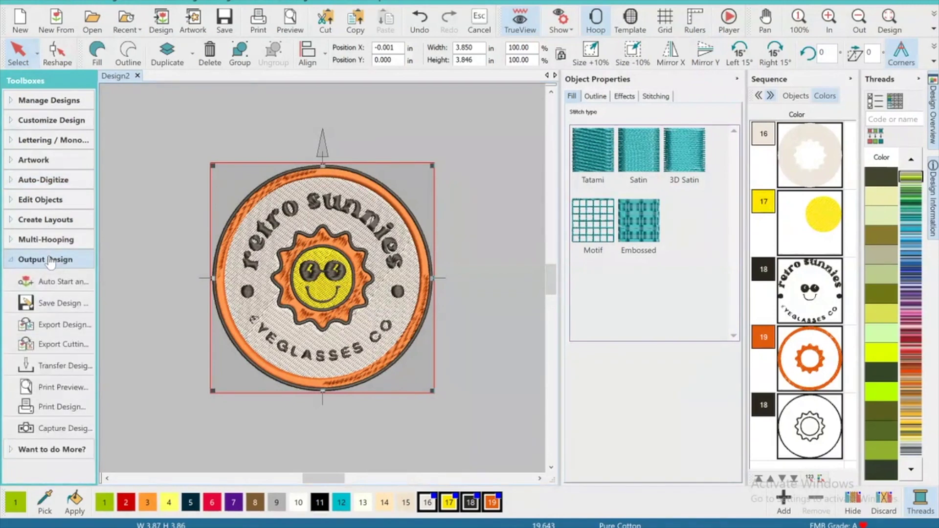
pyautogui.click(46, 323)
pyautogui.click(468, 309)
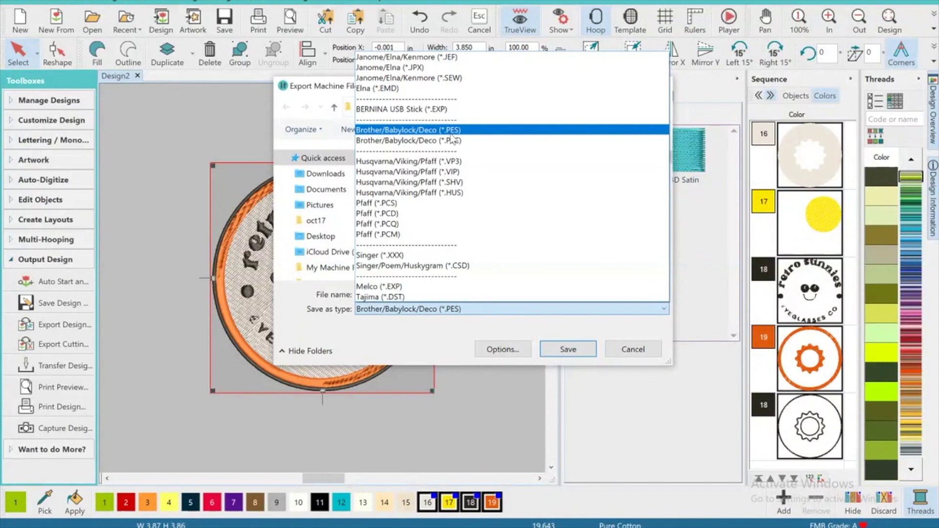
pyautogui.click(451, 131)
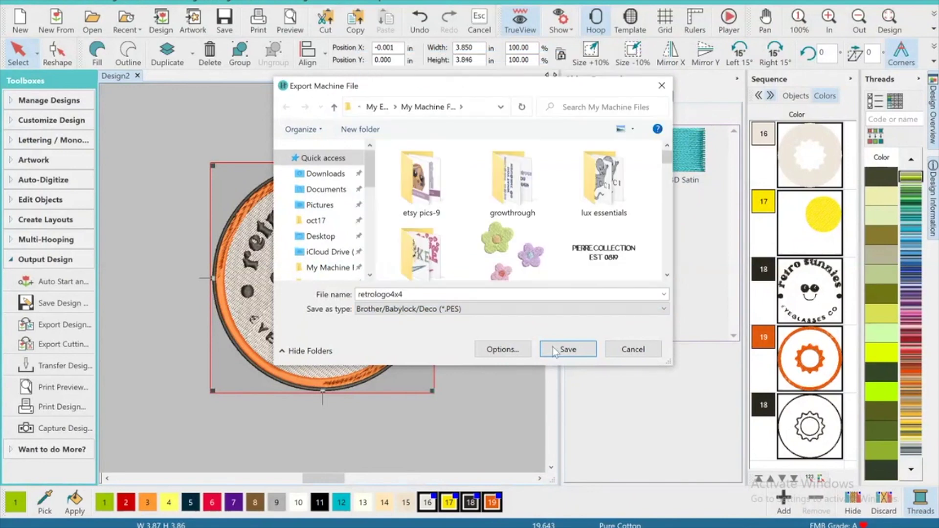
pyautogui.click(559, 349)
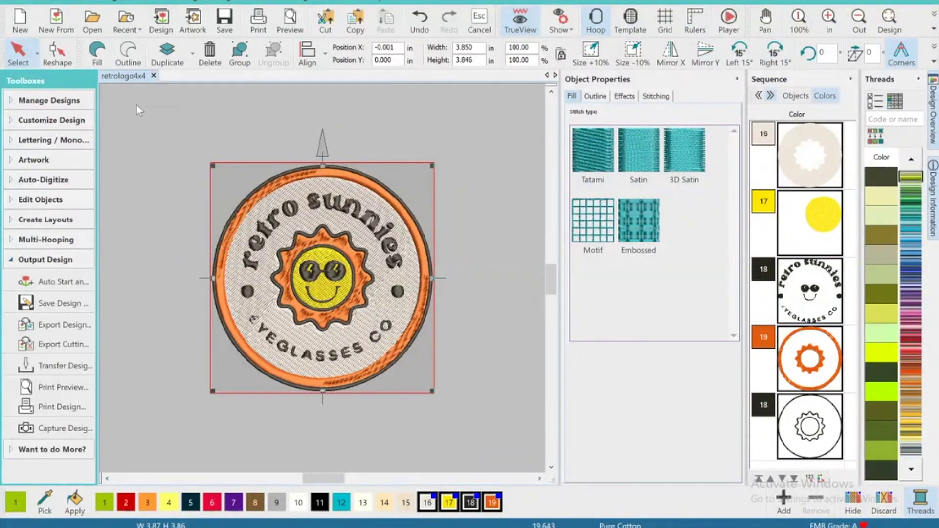
pyautogui.click(835, 23)
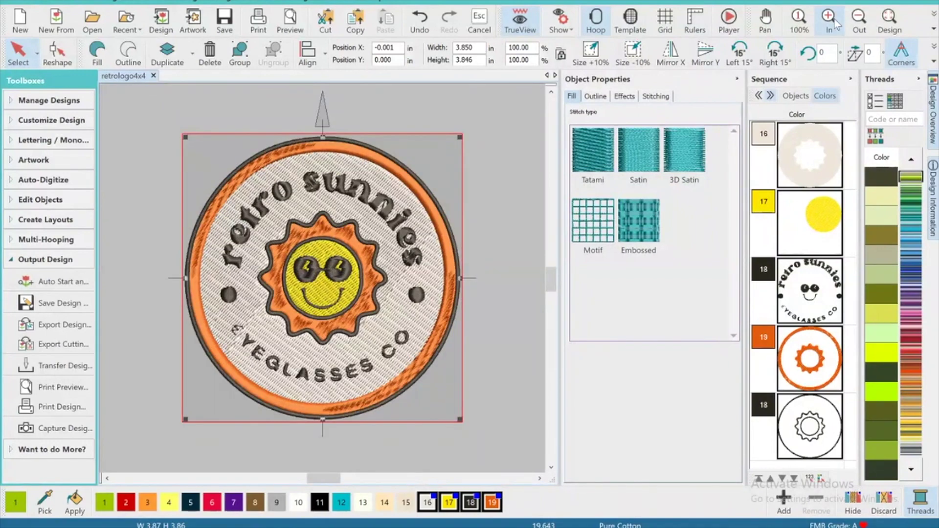